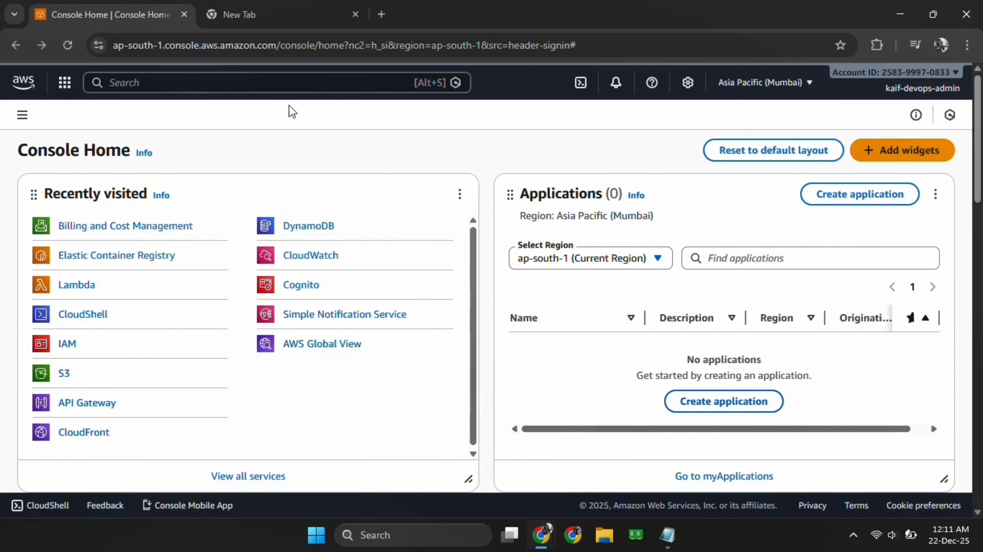
Step: Open the VPC service, go to the list of VPCs and start creating a new VPC
left_click(285, 78)
type("vpc")
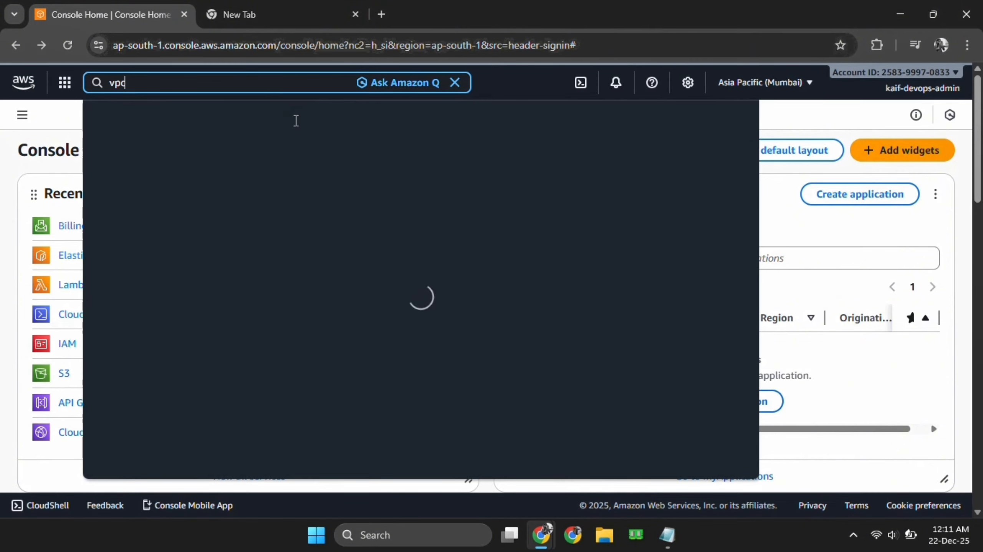
left_click(312, 164)
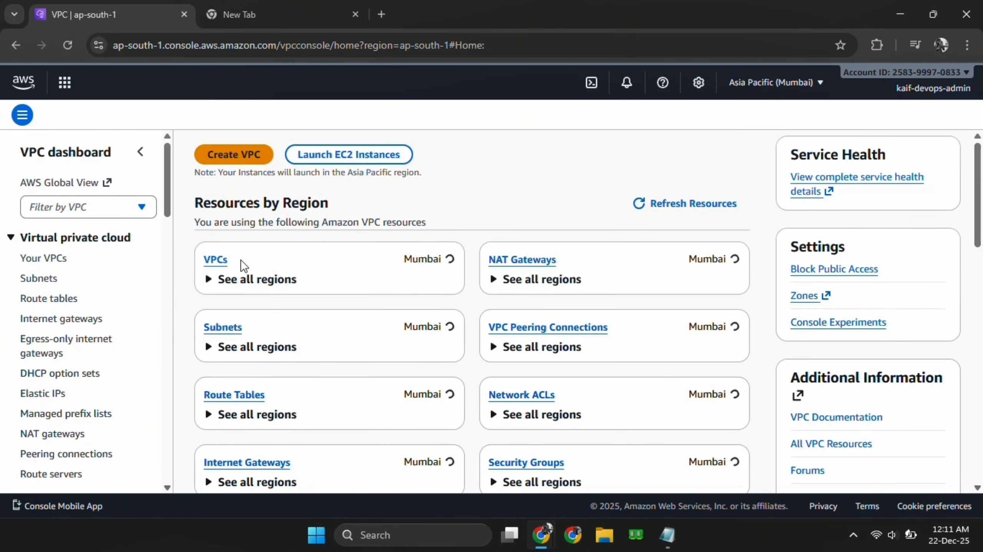
left_click(212, 261)
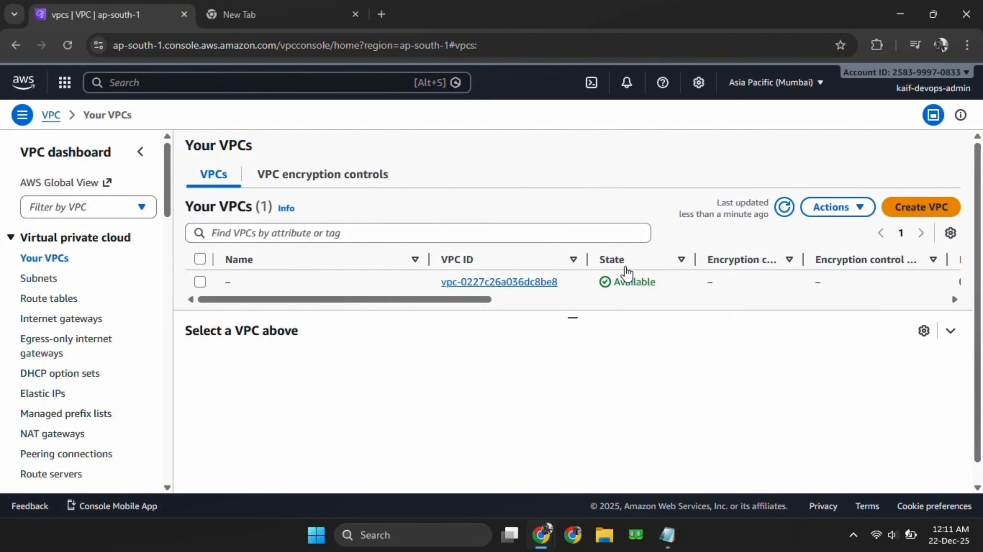
left_click(924, 208)
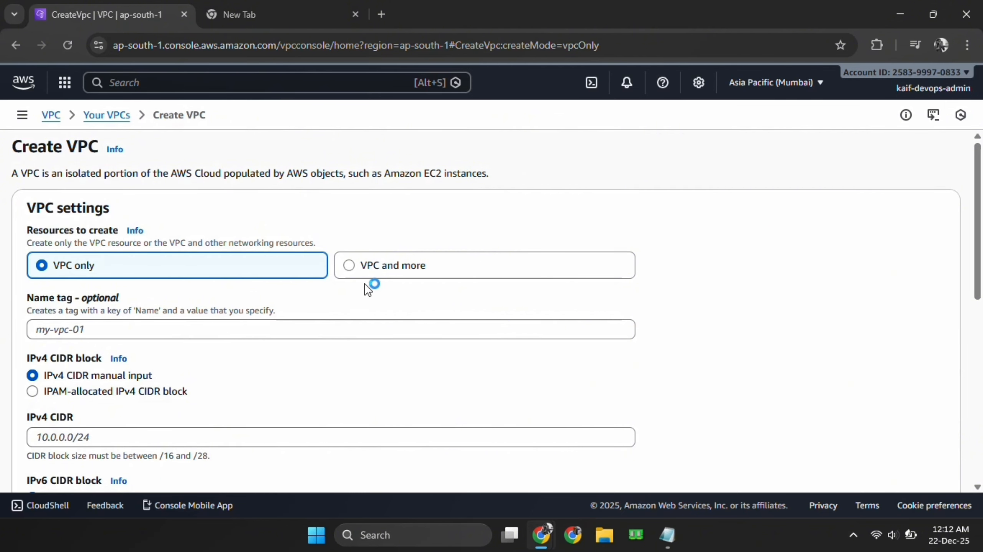
Step: Choose VPC and more as the resources to create and look over the resource preview
left_click(380, 273)
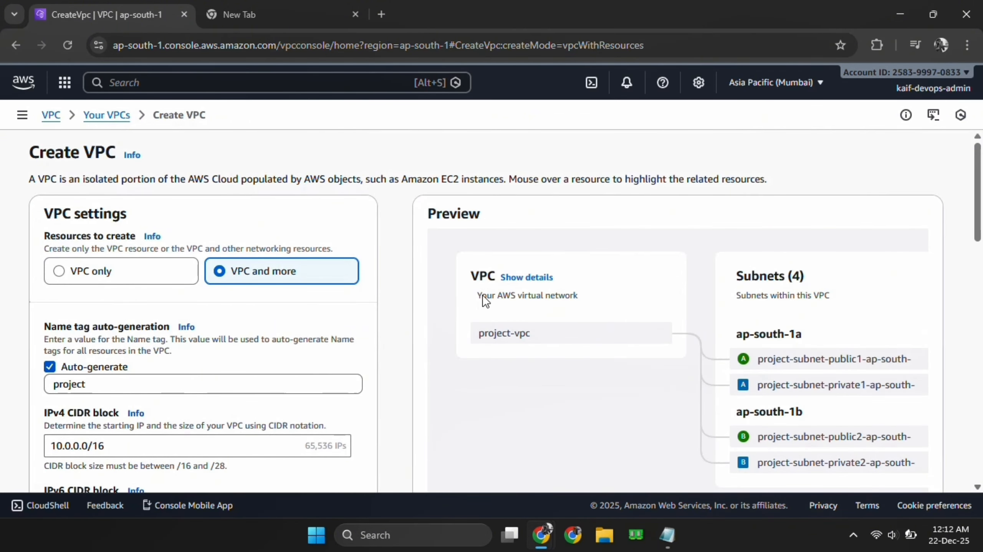
scroll(593, 450, "down", 3)
scroll(779, 435, "right", 5)
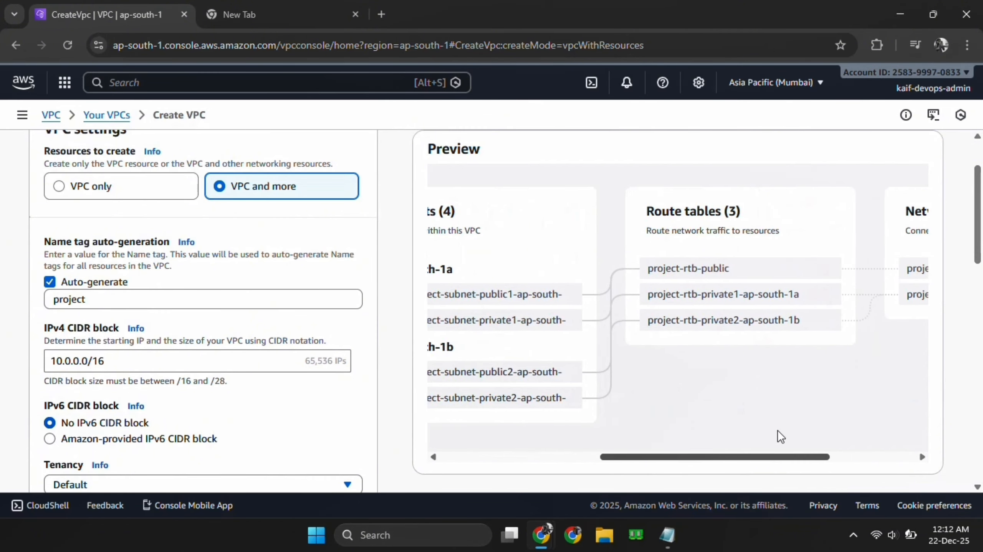
scroll(878, 450, "left", 10)
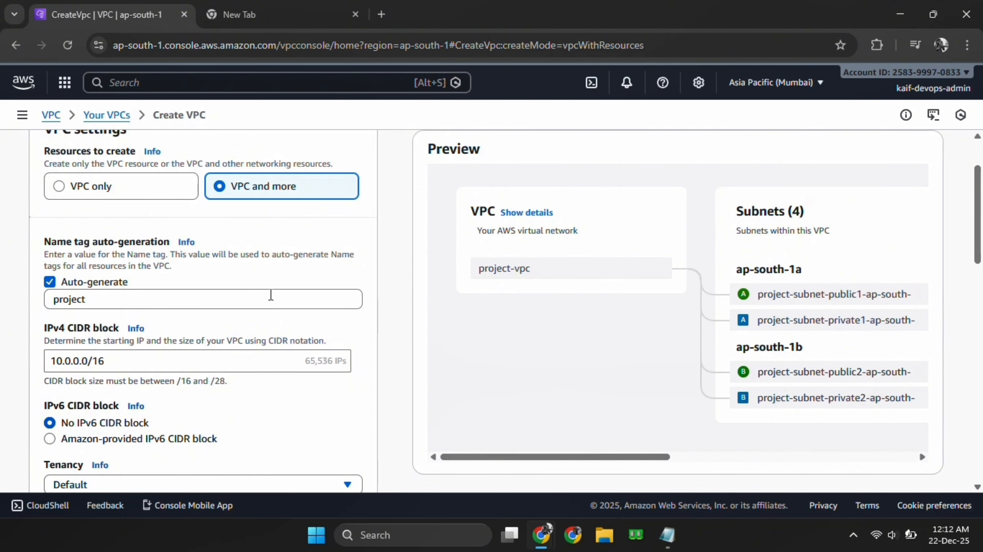
Step: Replace the auto-generated name tag with the owner's first name followed by "-demo-vpc"
left_click(271, 294)
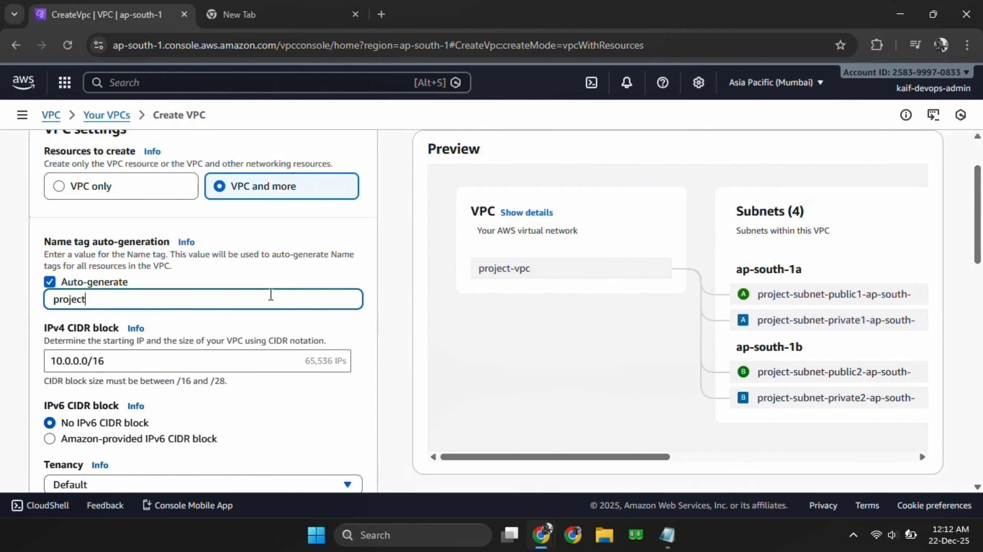
left_click_drag(577, 462, 459, 469)
key("BackSpace")
key("BackSpace")
key("BackSpace")
key("BackSpace")
key("BackSpace")
key("BackSpace")
key("BackSpace")
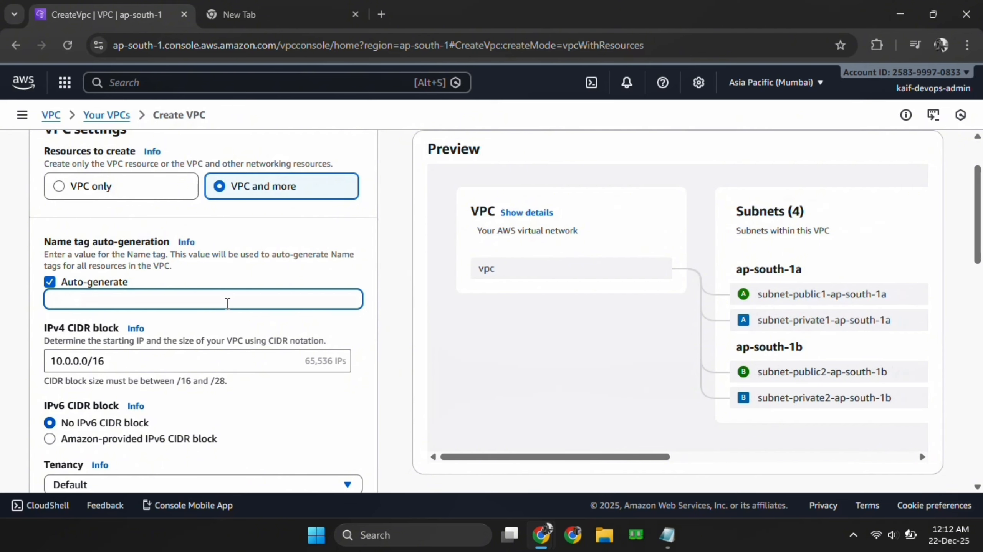
type("kaif")
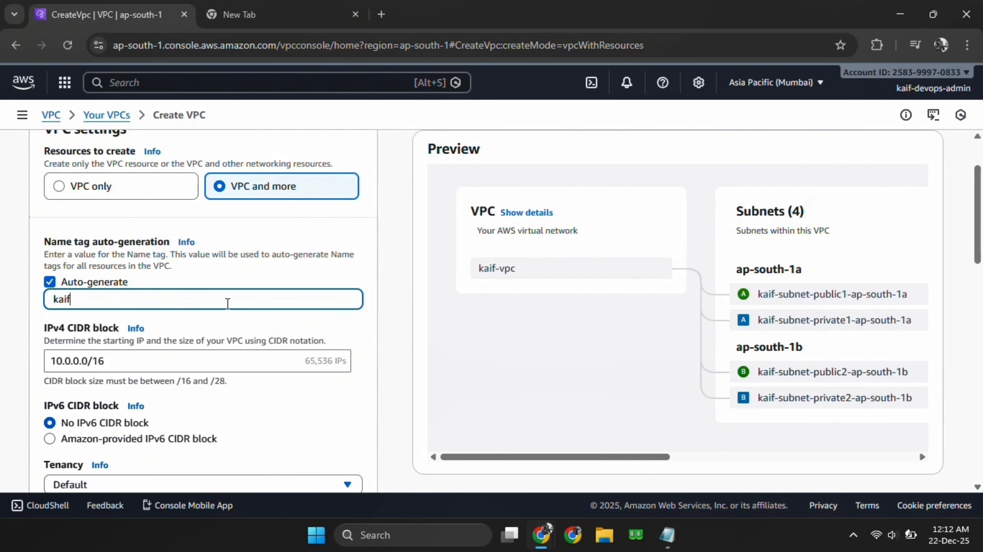
type("-demo")
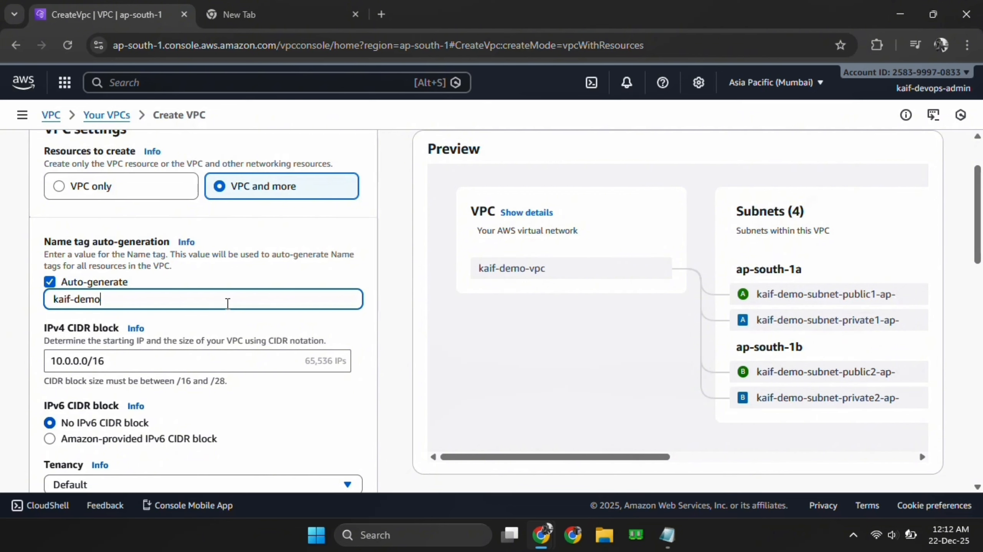
type("-vpc")
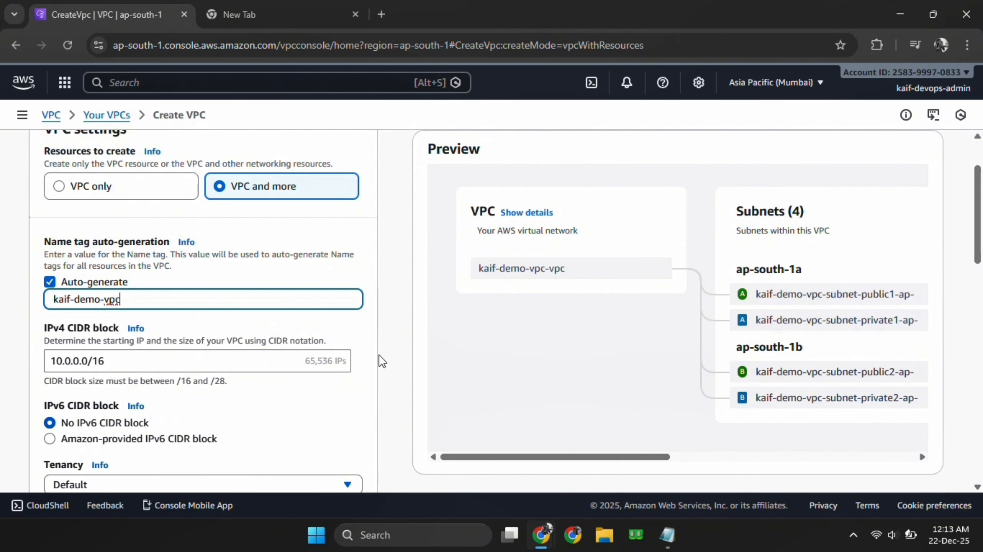
left_click(571, 345)
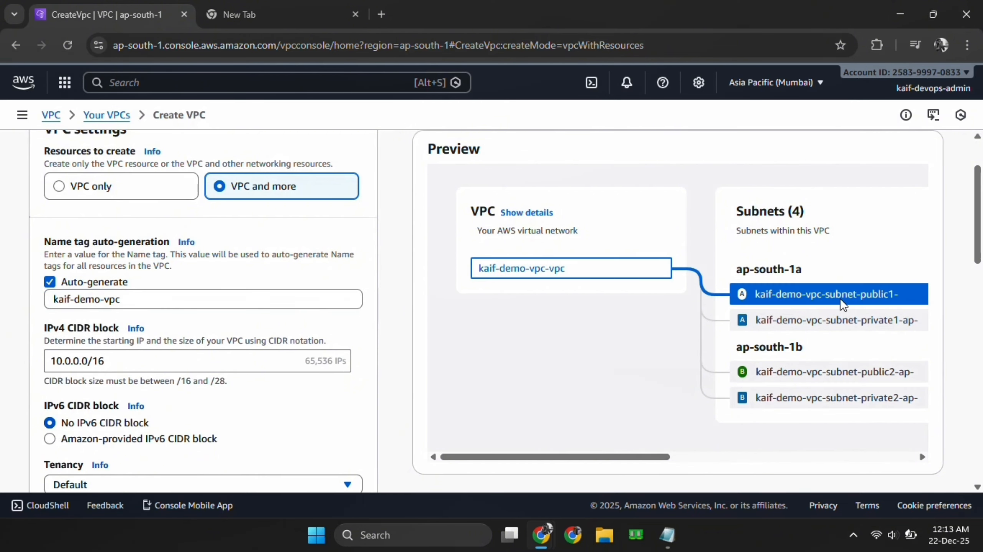
Step: Create the VPC with the default zone, subnet, NAT gateway, endpoint and DNS settings, and view the created VPC
scroll(980, 263, "down", 2)
left_click_drag(980, 263, 981, 280)
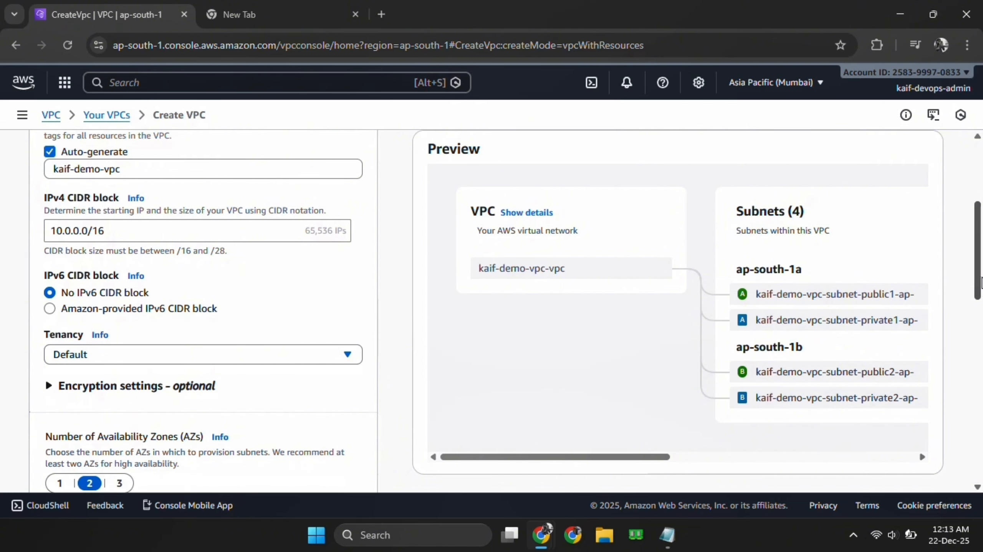
scroll(981, 309, "down", 5)
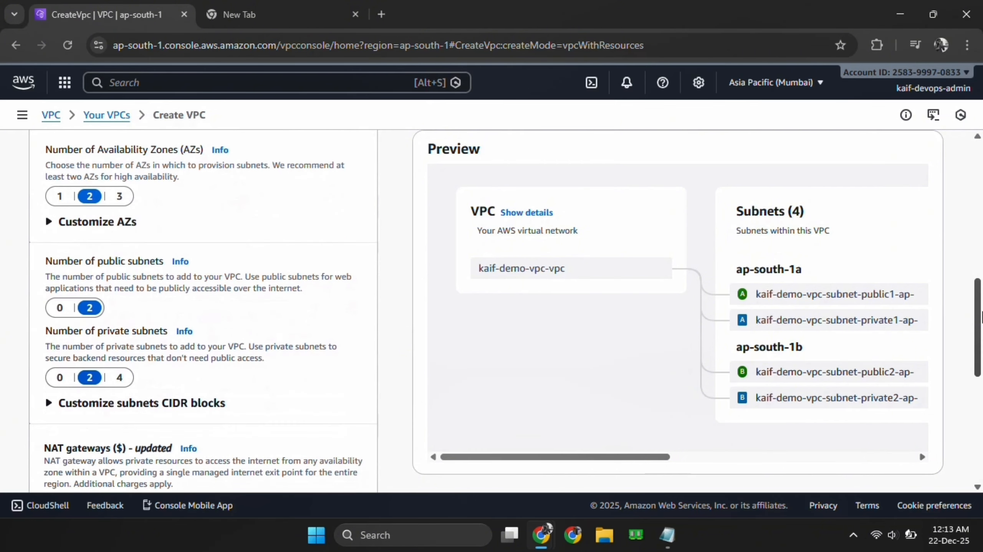
left_click_drag(981, 317, 980, 387)
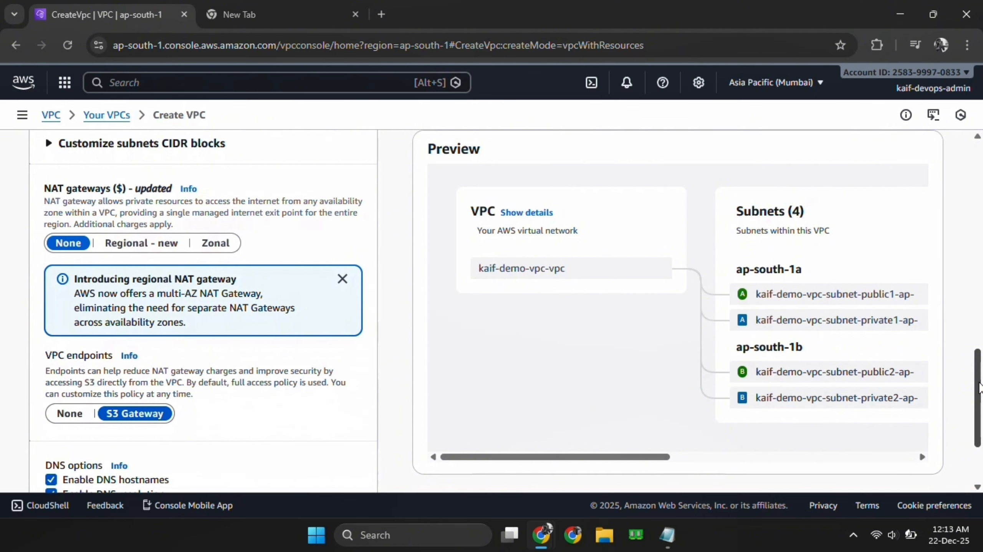
left_click_drag(981, 387, 981, 437)
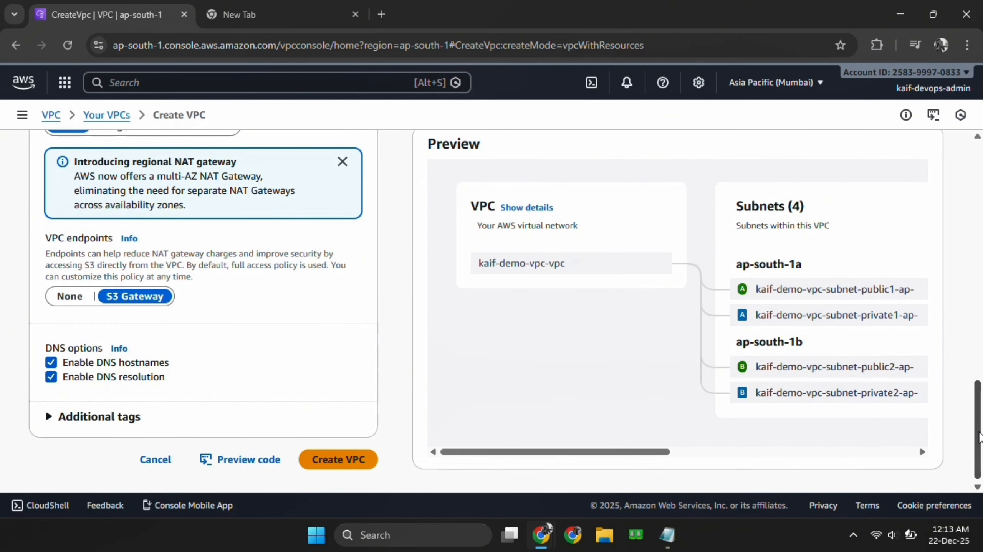
left_click(329, 469)
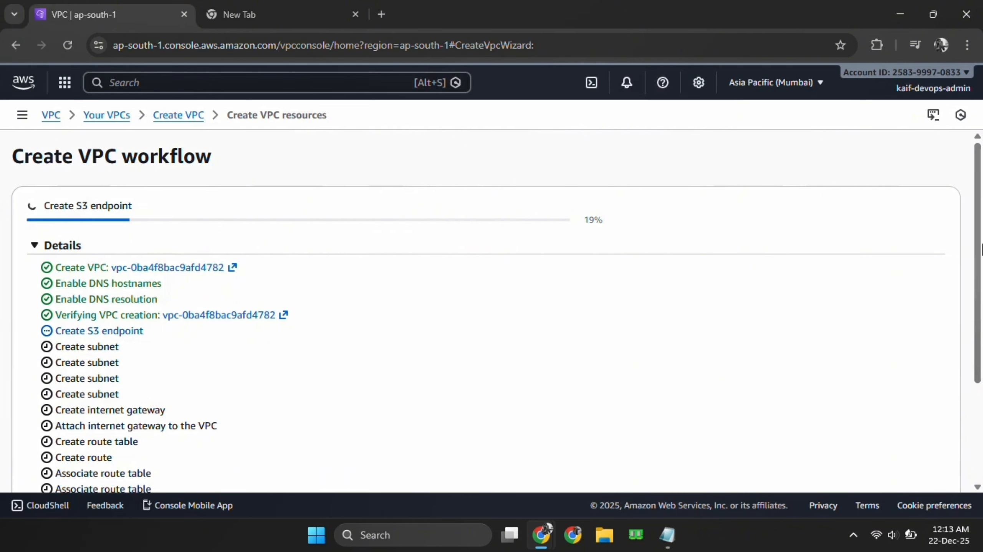
left_click_drag(981, 250, 977, 351)
left_click(936, 481)
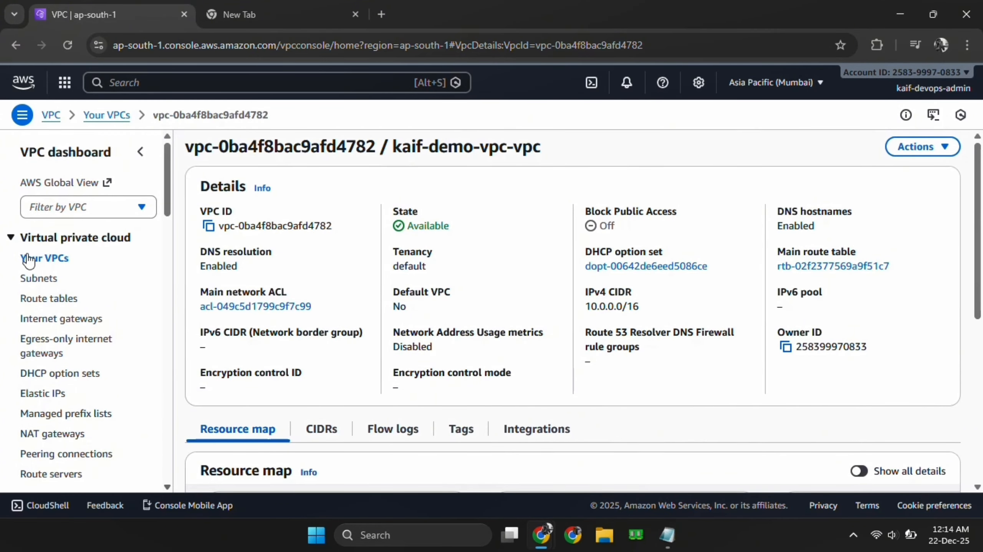
Step: Return to the list of VPCs through the VPC dashboard and open the details of the new demo VPC
left_click(49, 119)
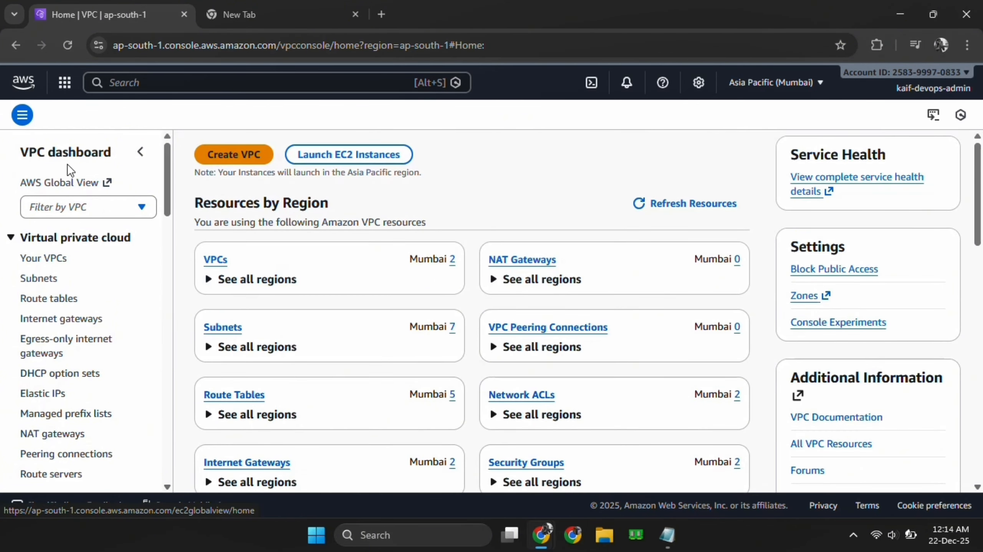
left_click(216, 261)
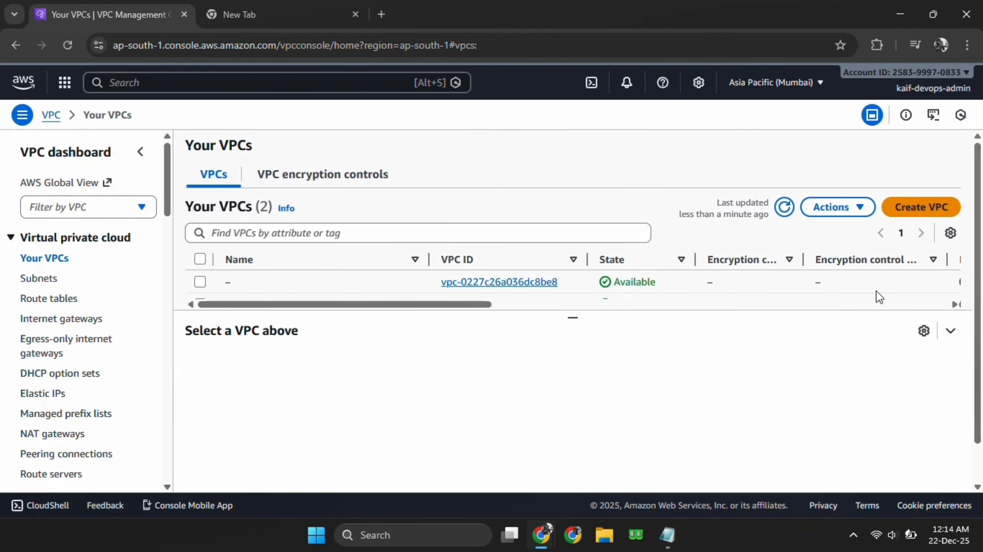
left_click(952, 332)
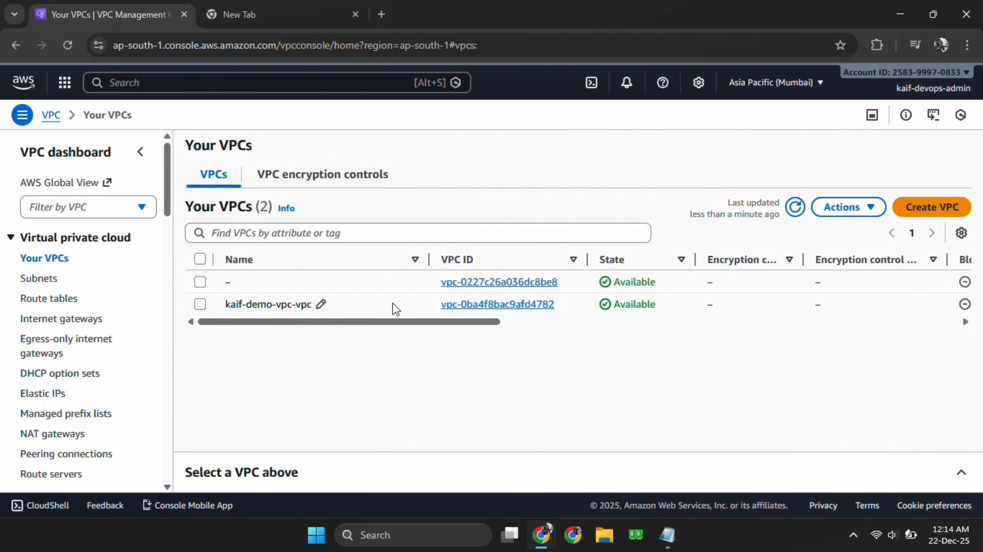
right_click(491, 307)
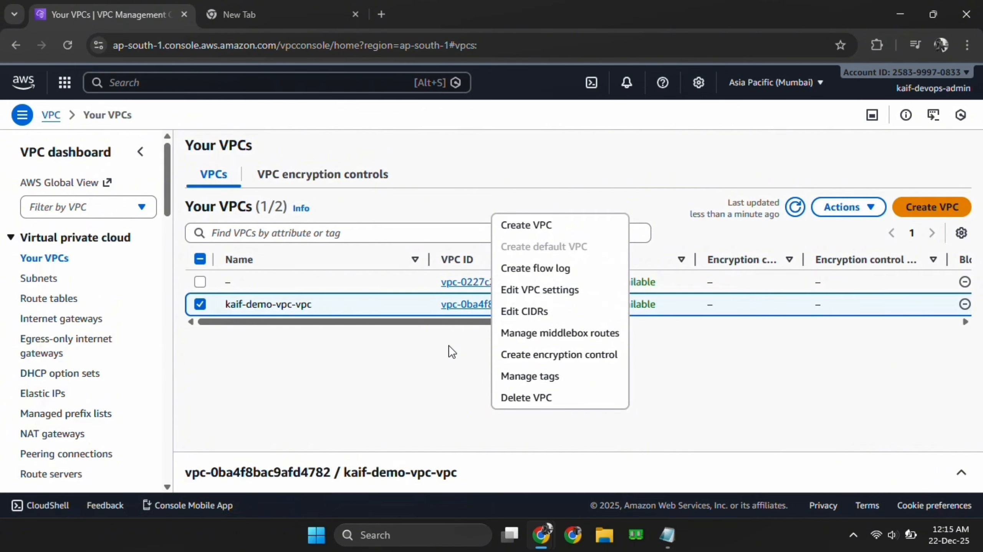
left_click(448, 345)
left_click(493, 311)
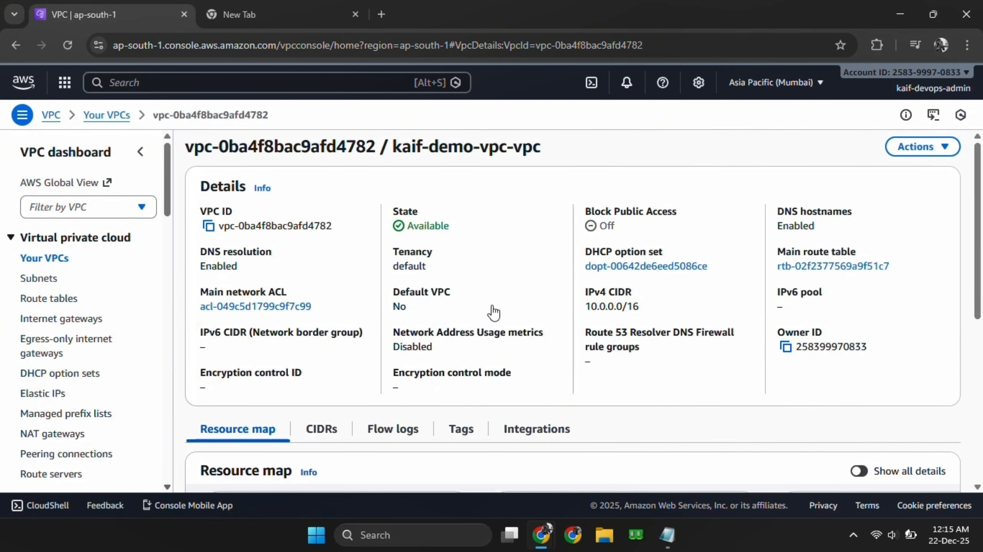
Step: Examine the subnets, route tables and network connections in the VPC's resource map
left_click_drag(978, 248, 981, 411)
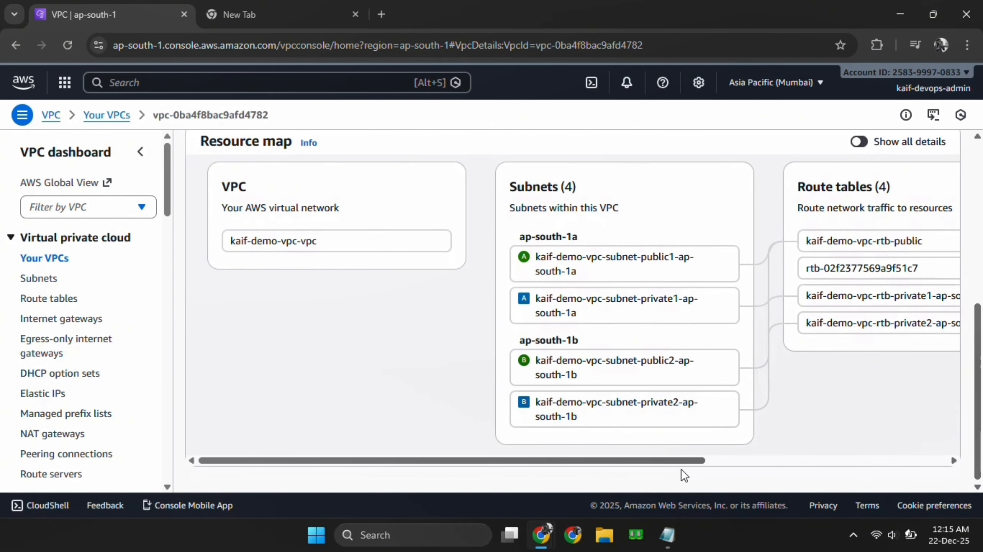
left_click_drag(673, 462, 560, 473)
left_click_drag(579, 467, 764, 472)
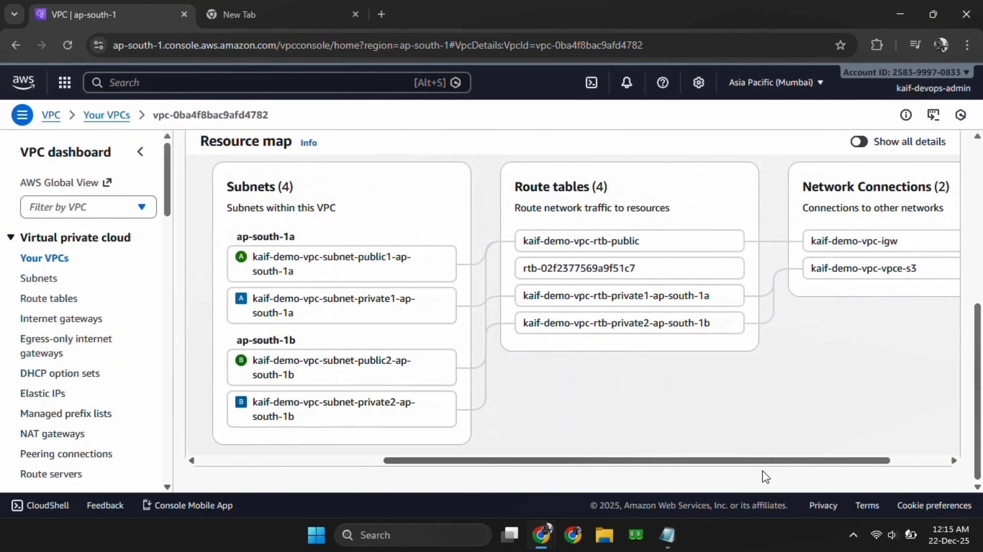
left_click(835, 239)
Step: Open the EC2 service in the second browser tab and start launching an instance
left_click(164, 83)
type("ecR")
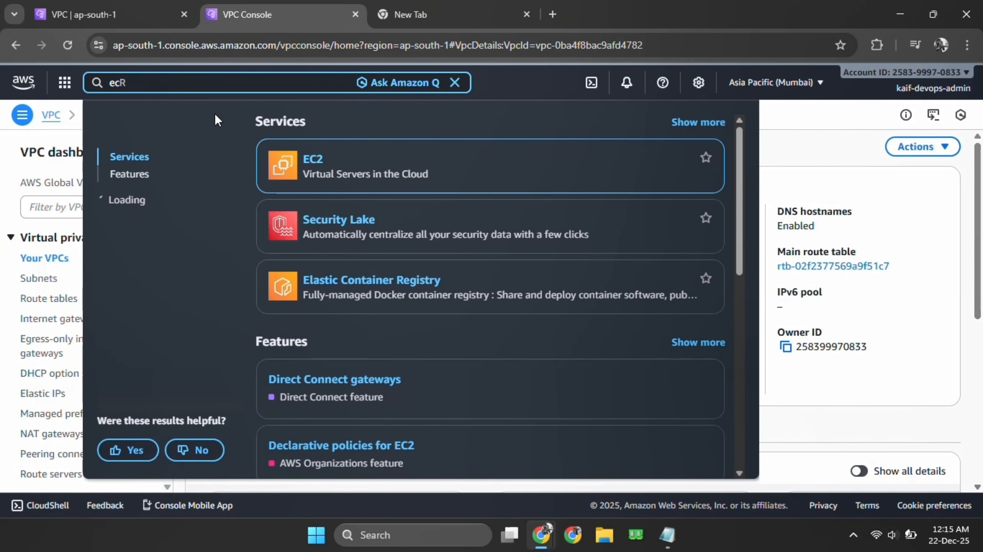
left_click(315, 165)
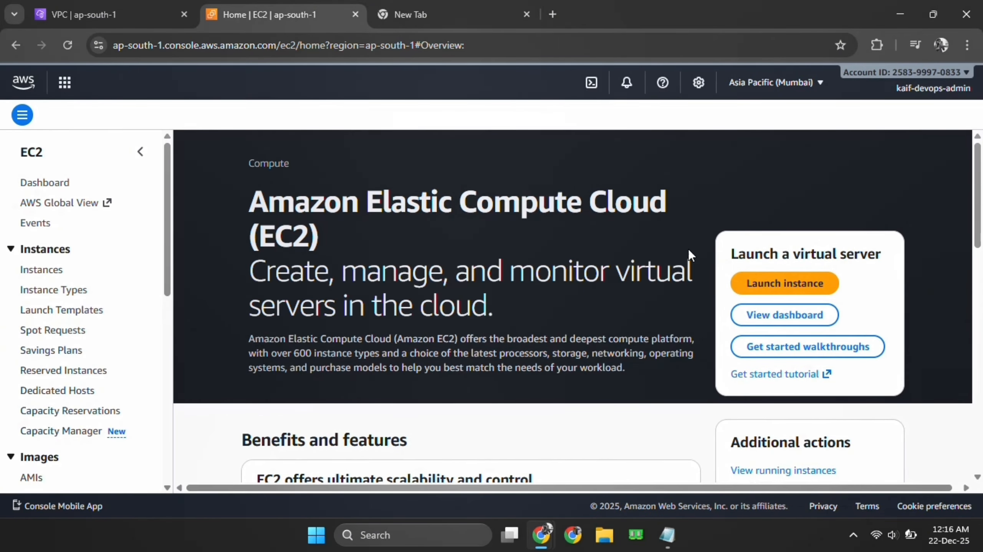
left_click(780, 283)
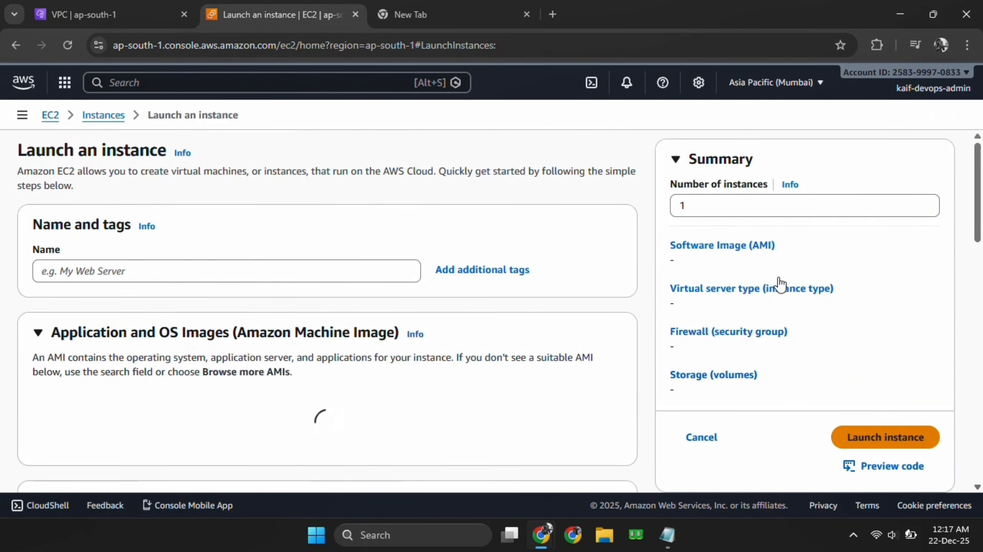
Step: Name the instance with the owner's first name followed by "-demo-instance"
left_click(351, 272)
type("kaif")
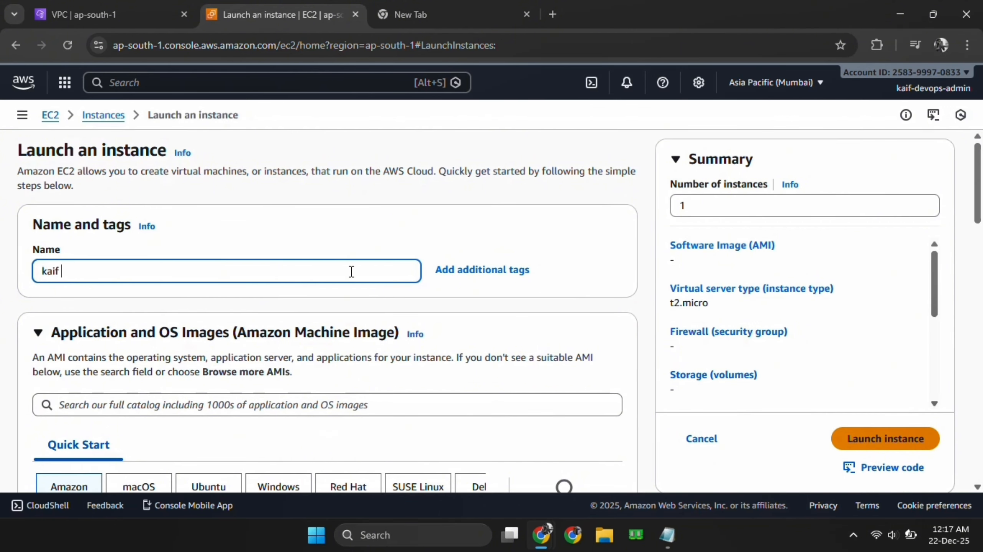
key("BackSpace")
type("-demo")
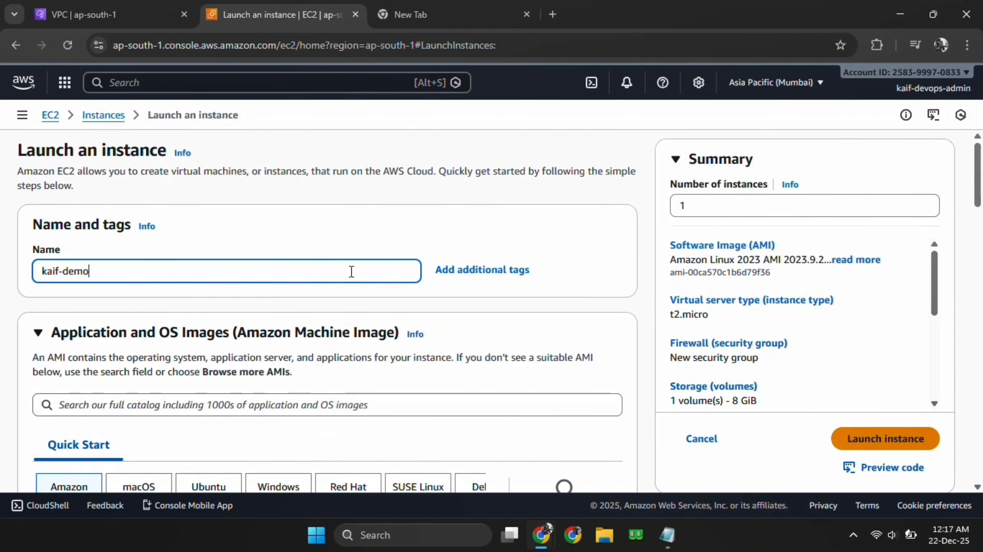
type("-instabb")
key("BackSpace")
key("BackSpace")
type("nce")
Step: Select Ubuntu as the instance's operating system image, using Ubuntu Server 24.04 LTS (HVM), SSD Volume Type
left_click_drag(979, 197, 981, 255)
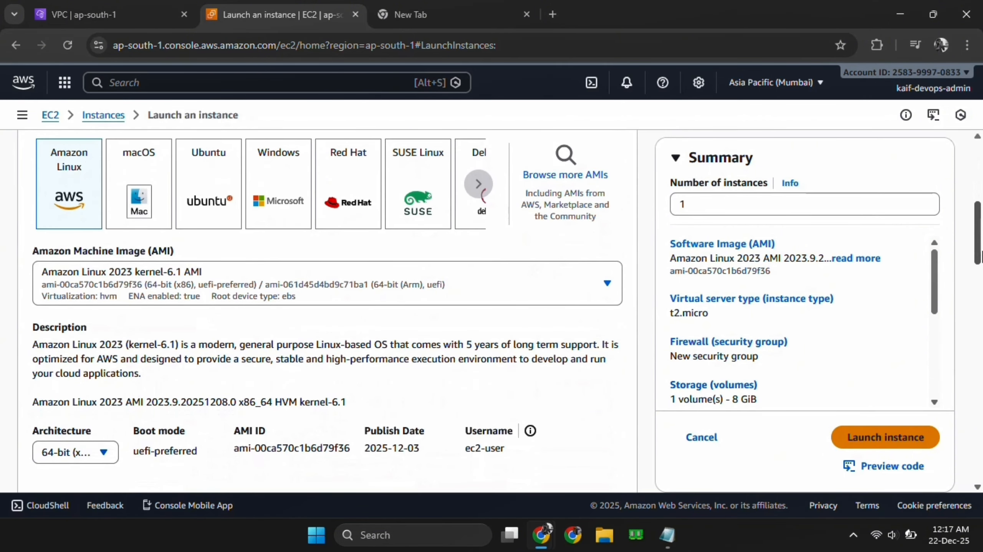
left_click(212, 202)
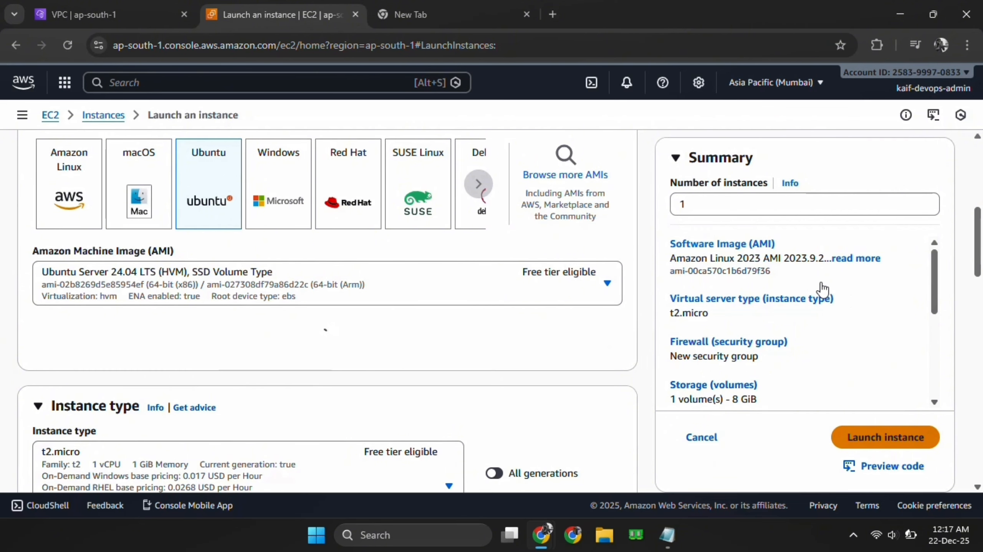
Step: Start creating a new key pair for logging in to the instance
scroll(963, 270, "down", 3)
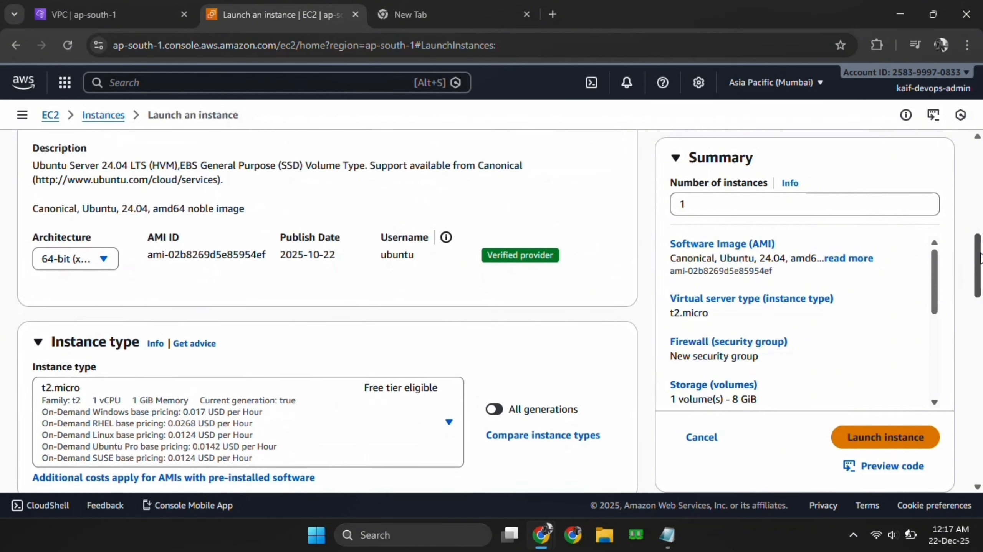
left_click_drag(981, 263, 981, 330)
left_click(386, 211)
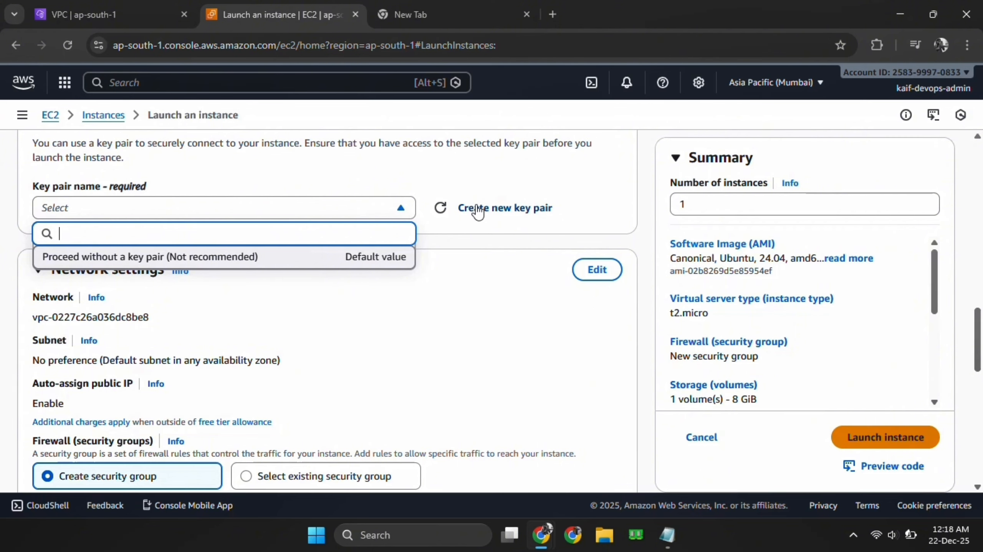
right_click(509, 216)
left_click(481, 209)
left_click(481, 209)
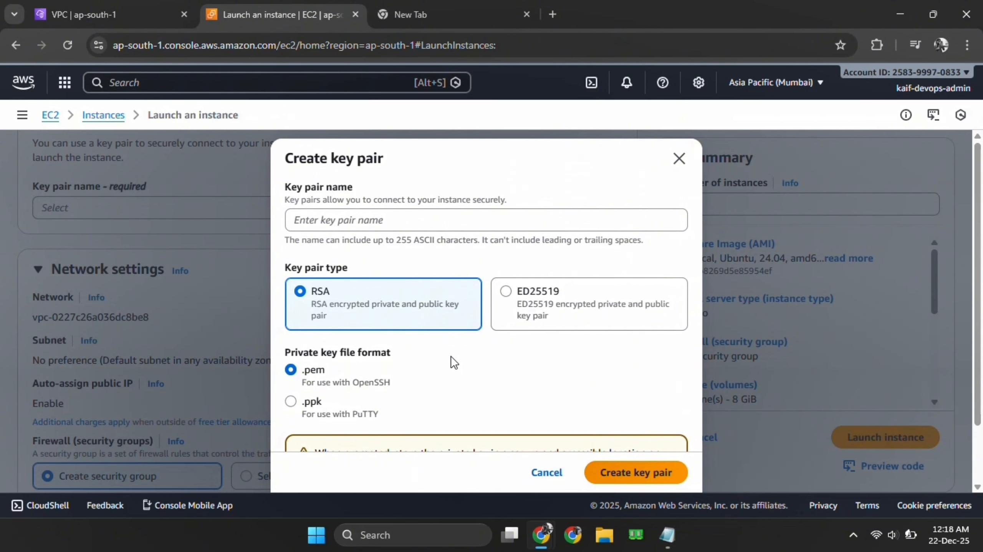
Step: Create an RSA key pair in .pem format named with the owner's first name plus "-devops-demo", saving the private key file to Downloads
left_click(437, 223)
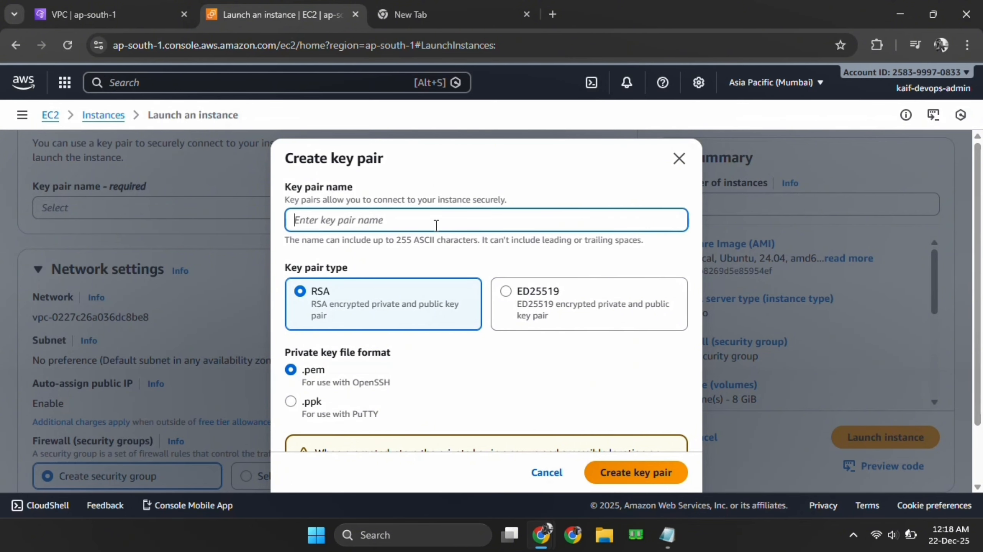
type("kaif")
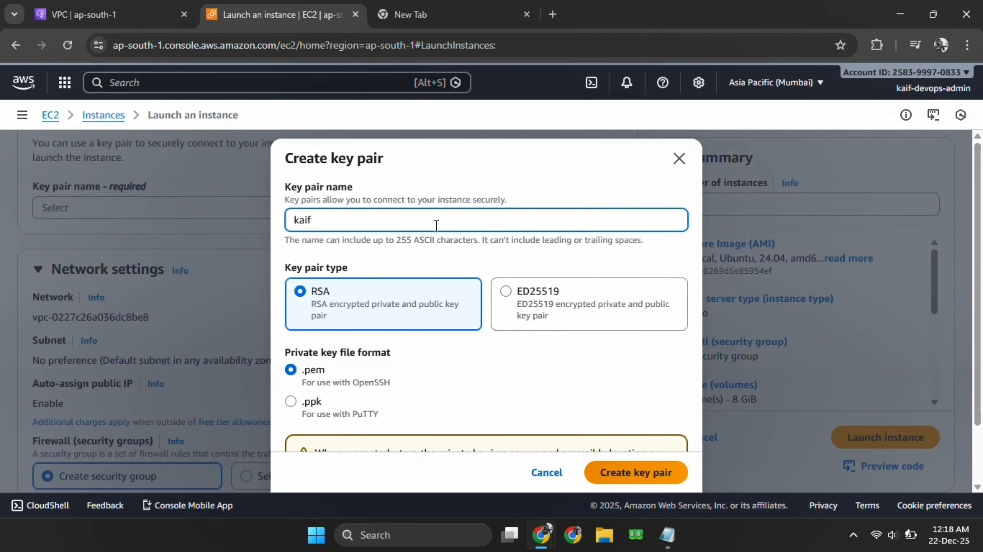
type("-devops-demo")
scroll(649, 353, "down", 2)
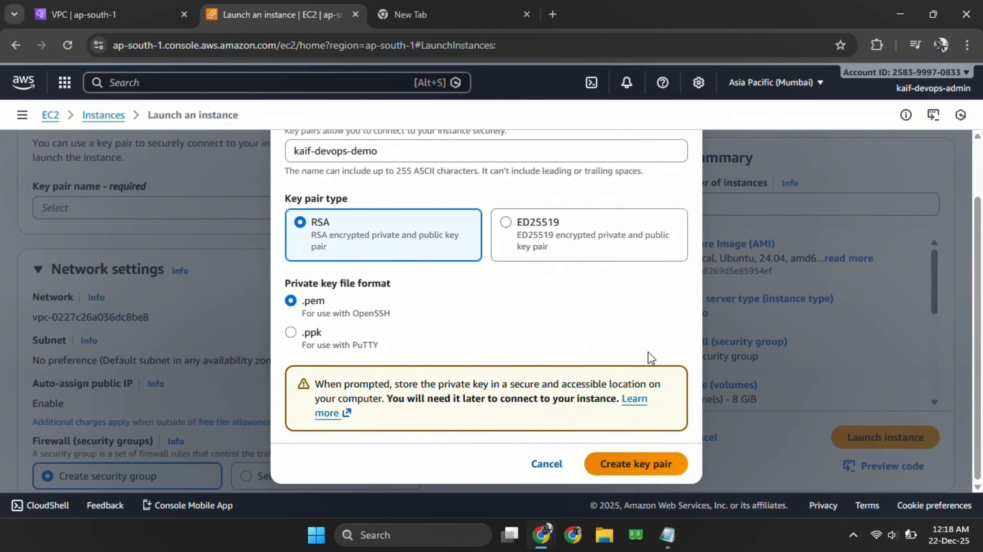
scroll(651, 357, "up", 2)
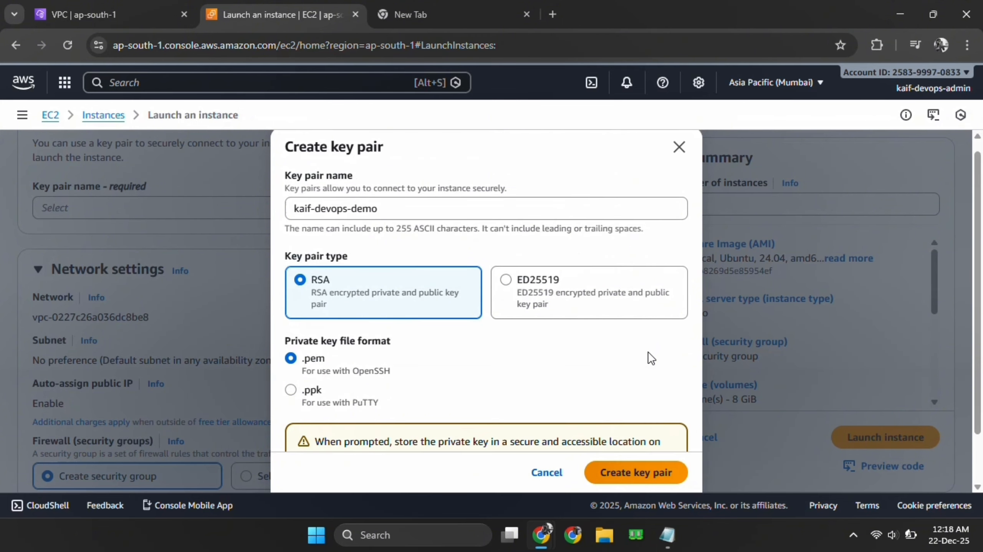
left_click(625, 477)
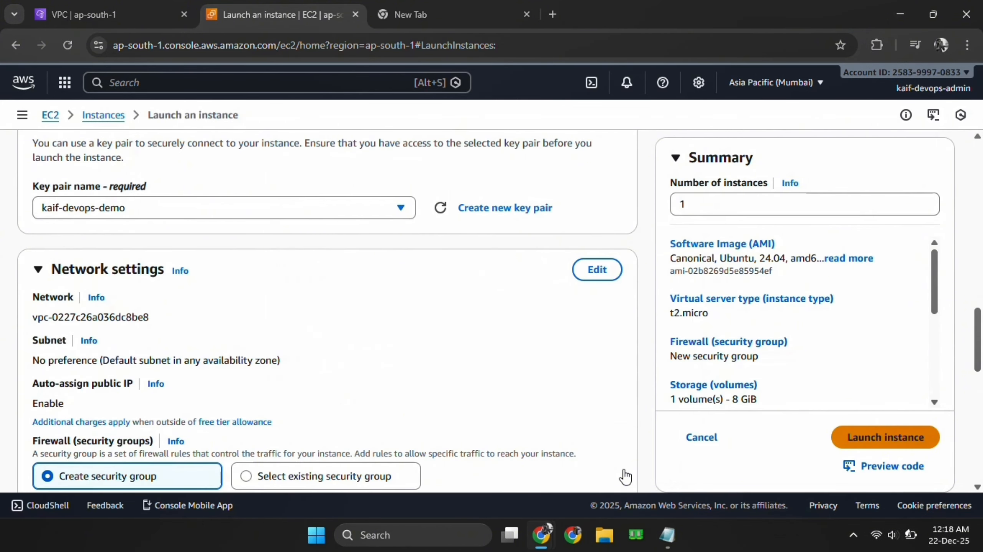
left_click(66, 164)
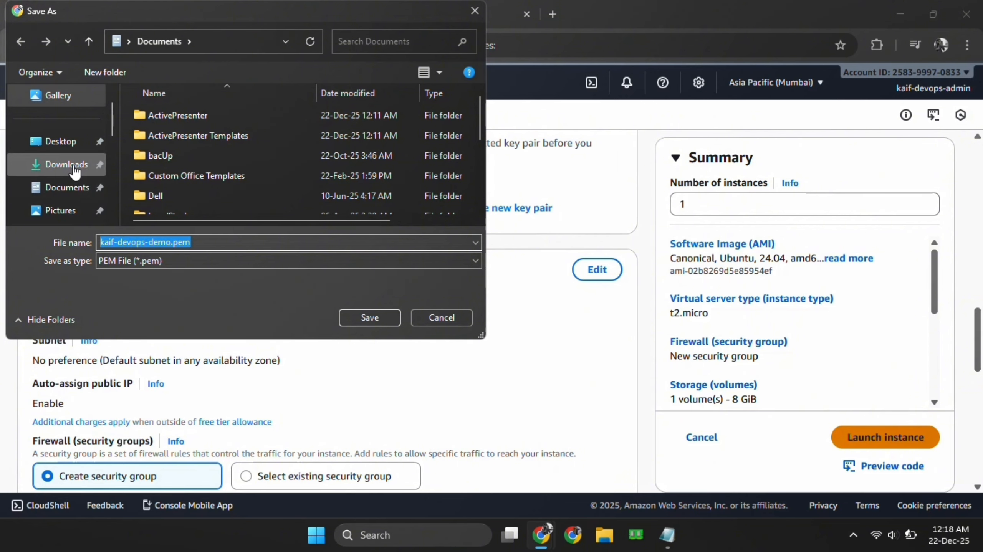
left_click(378, 315)
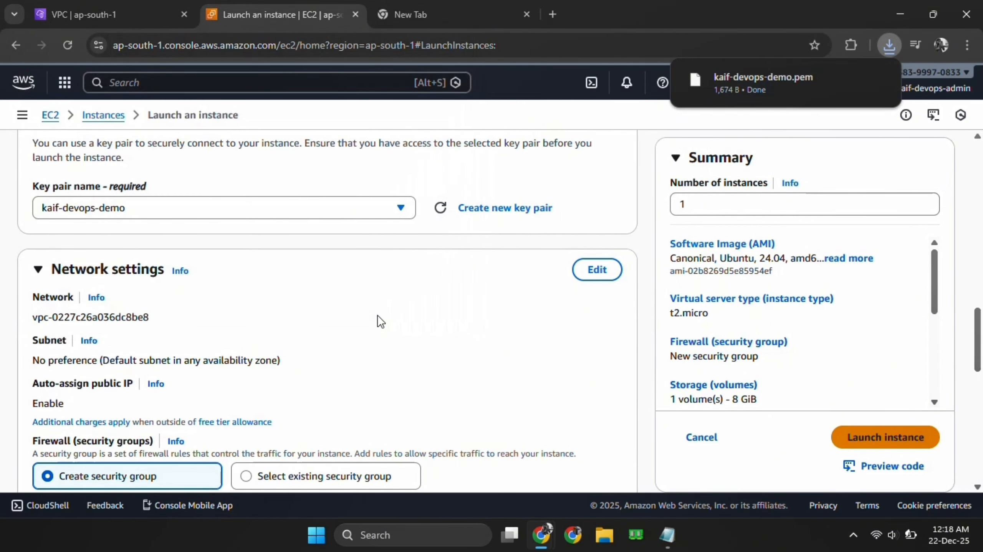
Step: Edit the instance's network settings to use the demo VPC with the 10.0.0.0/16 range
scroll(433, 214, "down", 3)
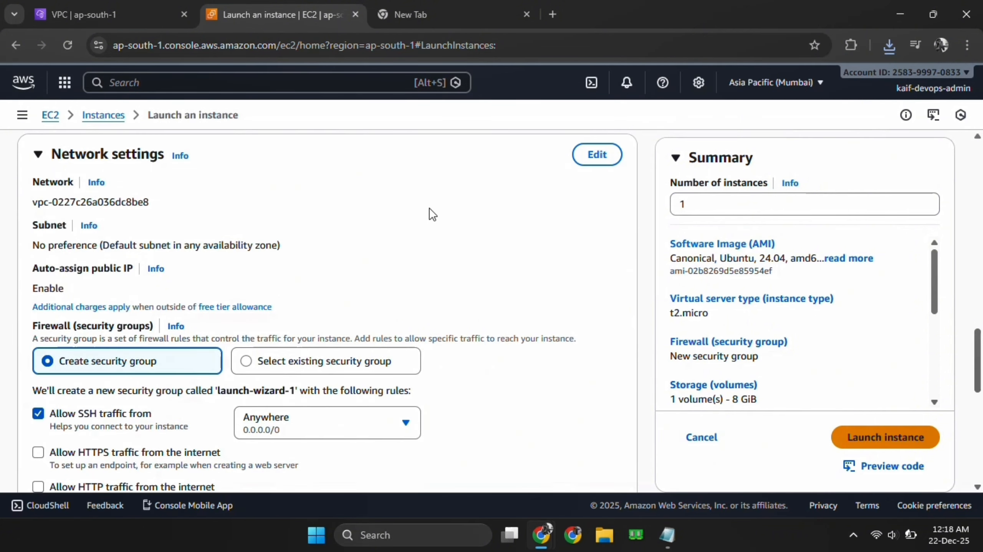
left_click(598, 155)
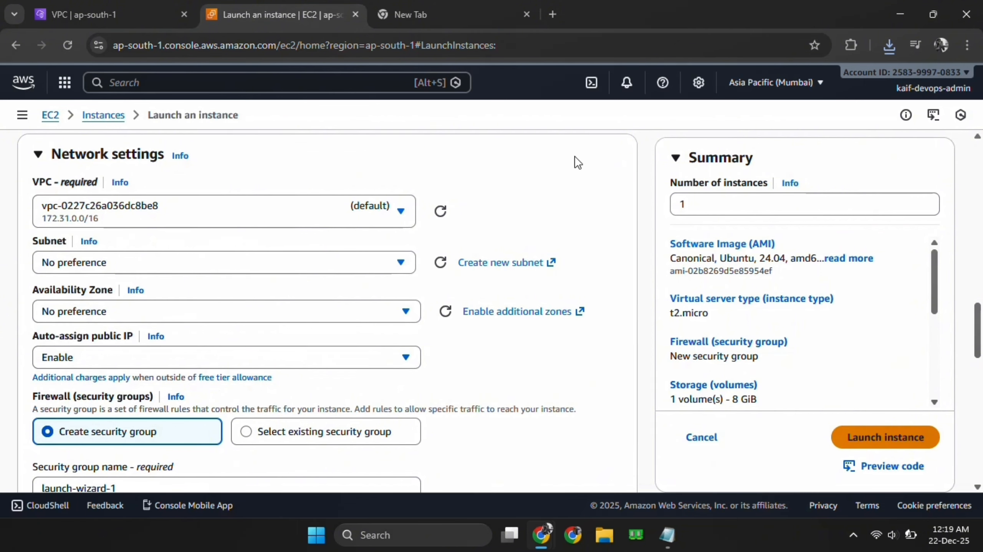
left_click(397, 214)
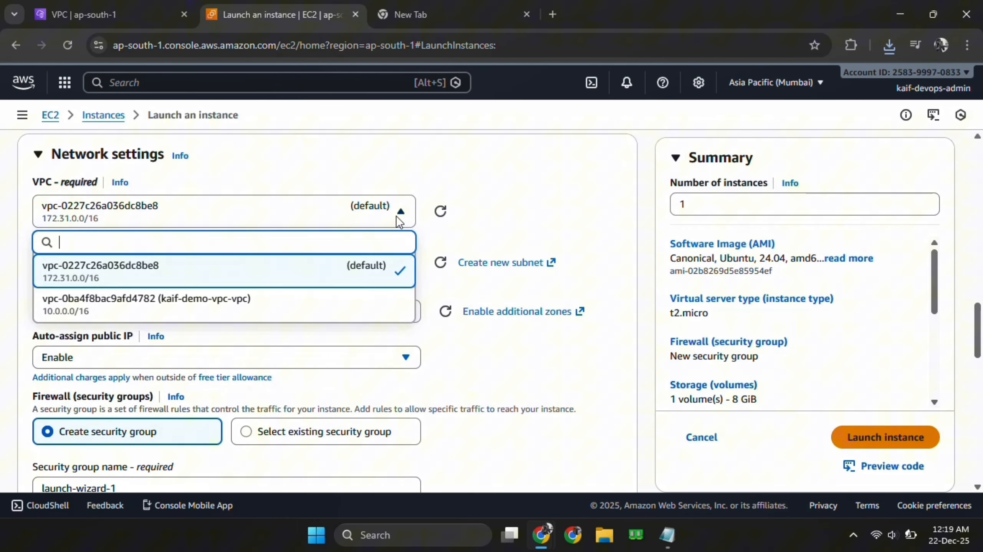
left_click(362, 311)
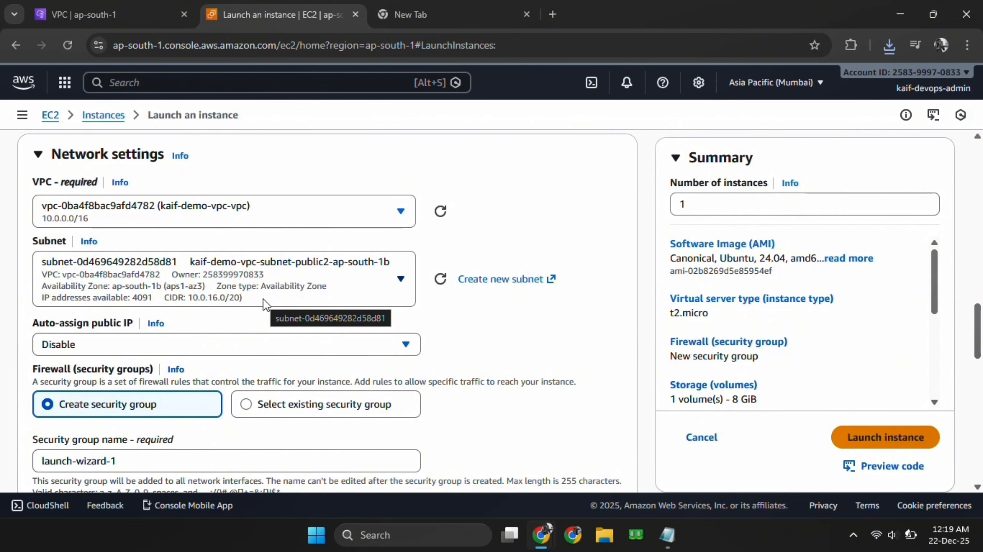
Step: Keep the public2 subnet in ap-south-1b and enable automatic assignment of a public IP
left_click(400, 280)
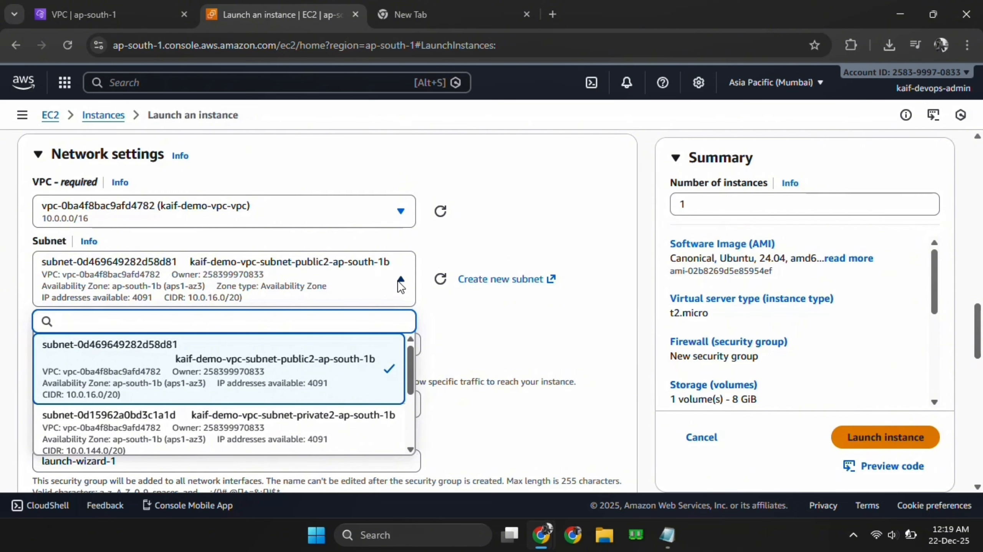
left_click(400, 282)
left_click(378, 347)
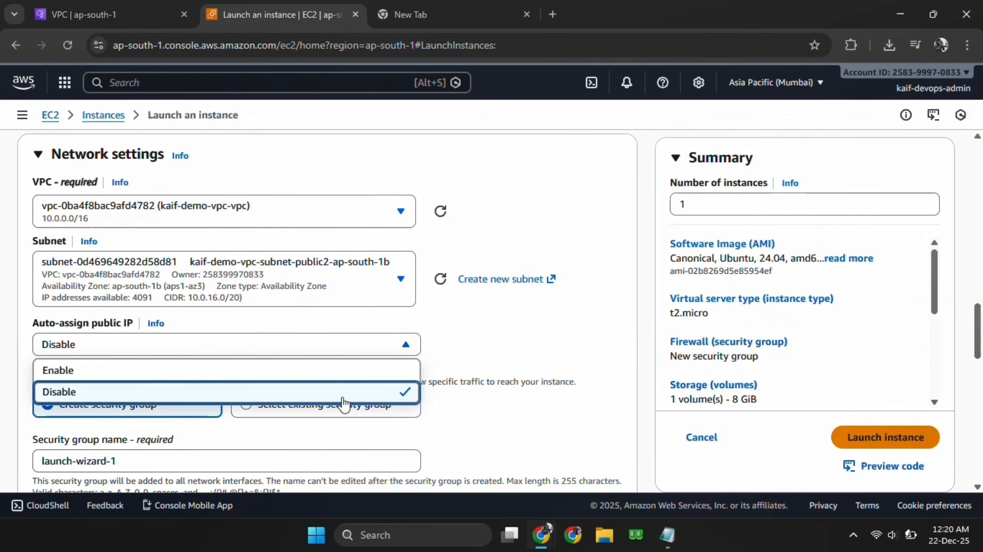
left_click(361, 372)
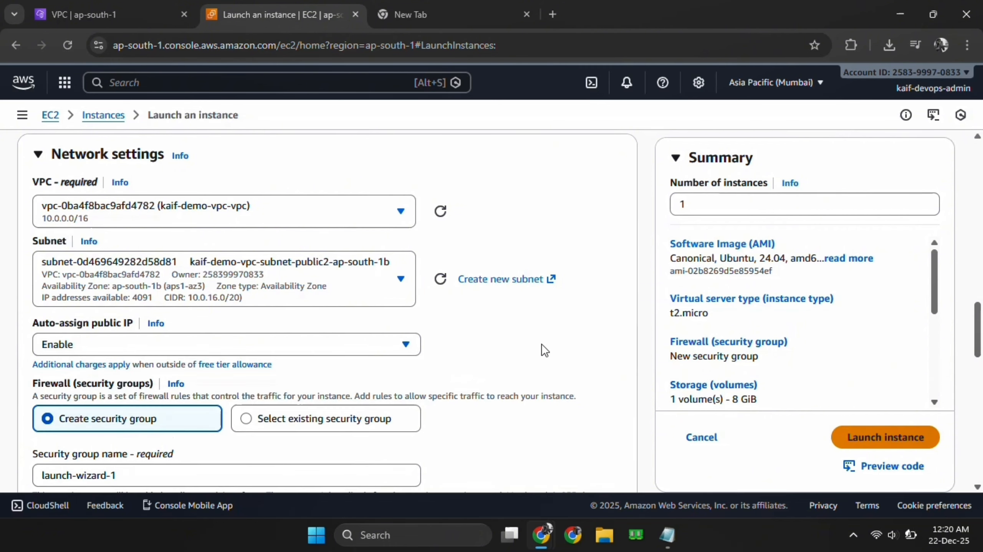
Step: Launch the instance with a new security group and copy its public IPv4 address from the instance summary
scroll(558, 323, "down", 4)
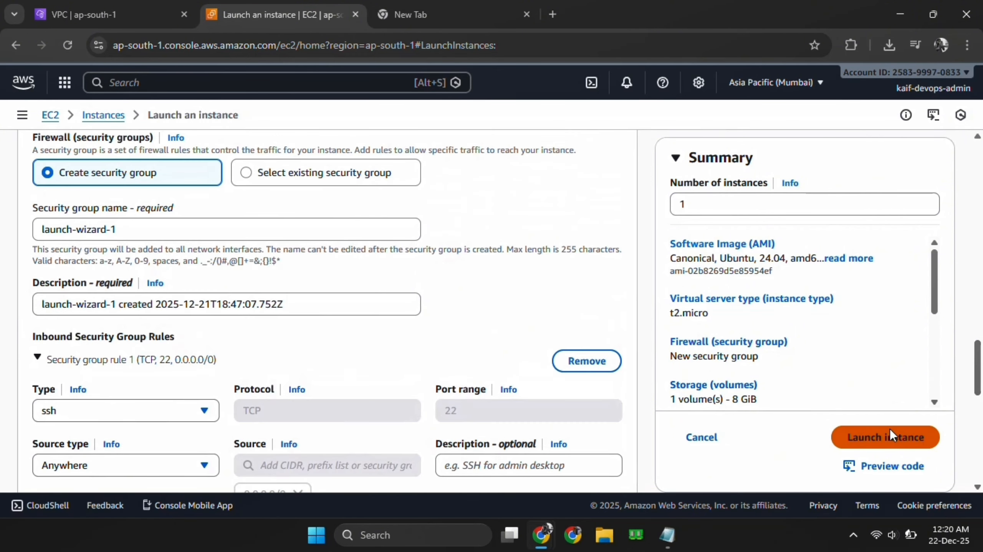
left_click(885, 437)
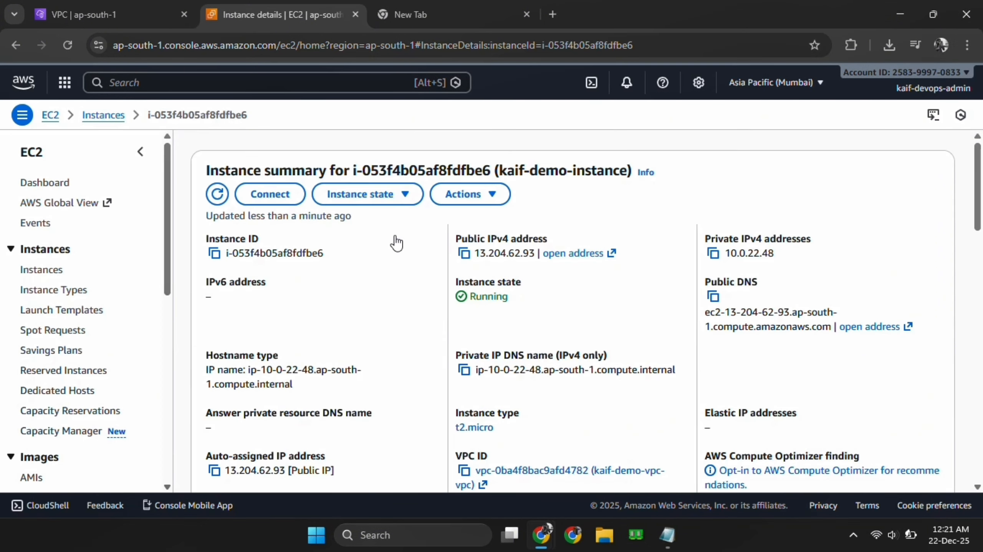
left_click(464, 254)
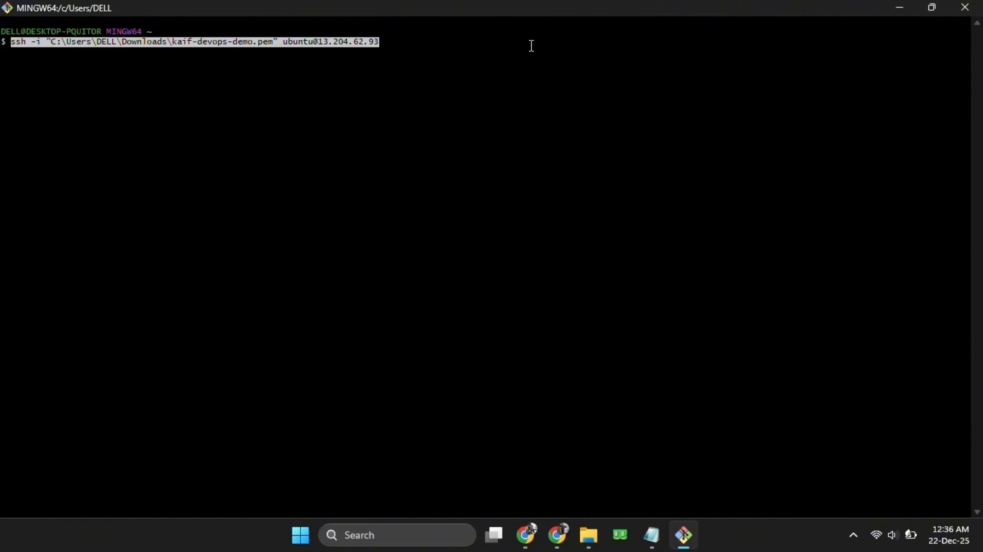
Step: Connect to the instance over SSH as ubuntu with the downloaded .pem key, accepting the host's fingerprint
key("Return")
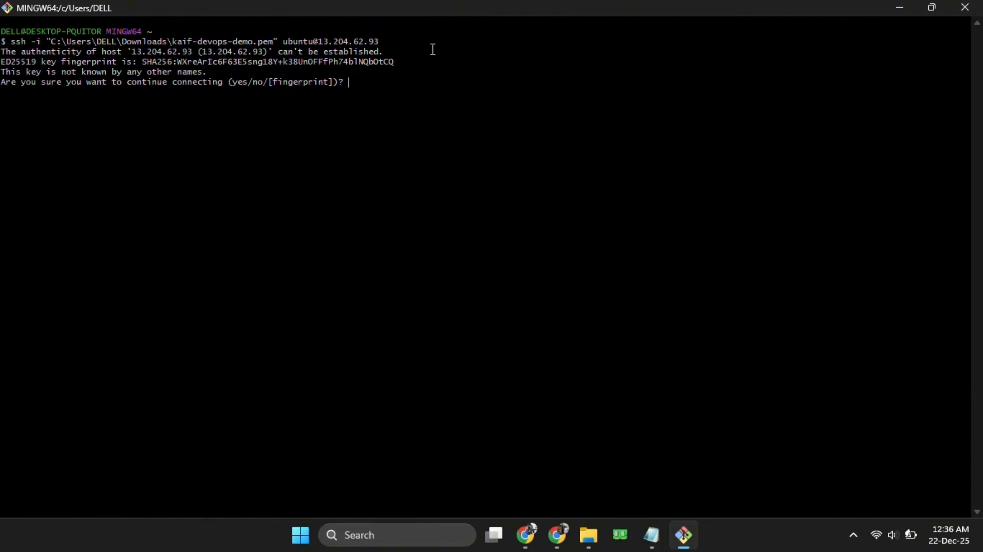
type("yes")
key("Return")
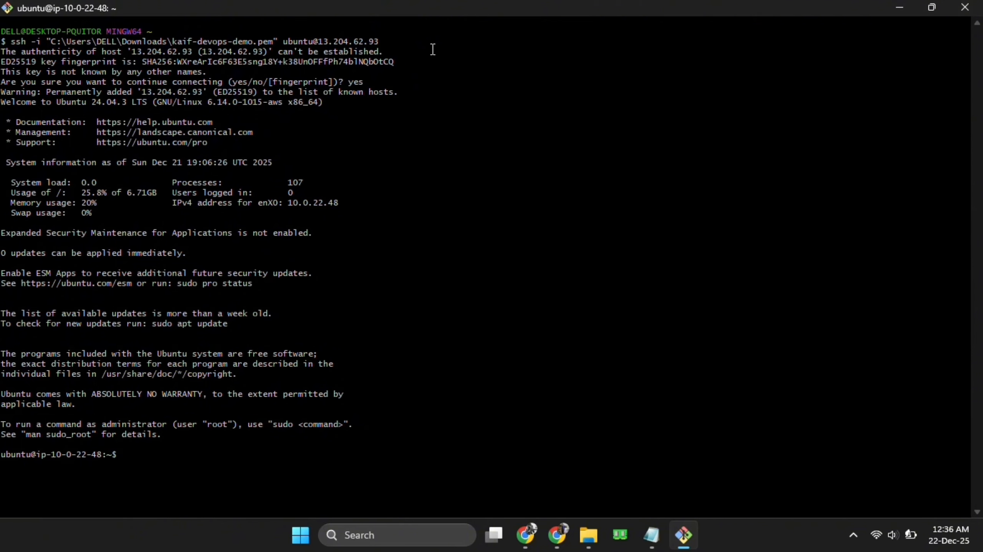
Step: Refresh the instance's package lists with sudo apt update and clear the terminal
type("sudo apt update")
key("Return")
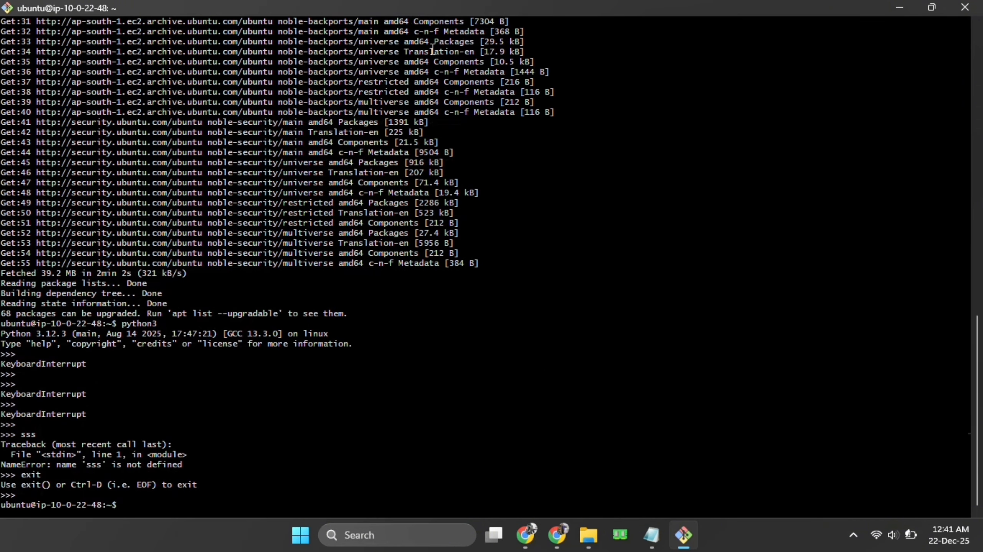
key("ctrl+l")
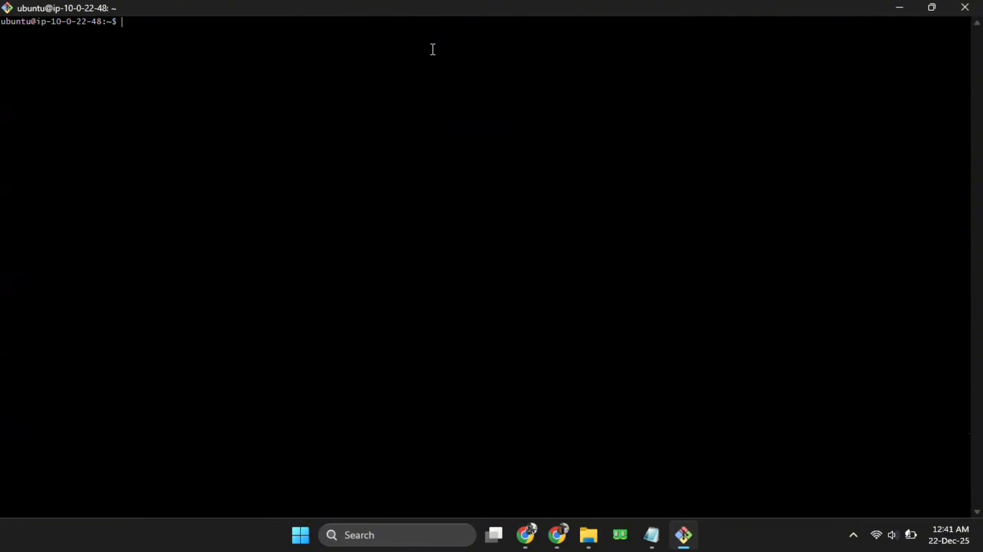
Step: Start a Python web server on port 8000 with python3 -m http.server 8000
type("python3 -m")
type("http.server")
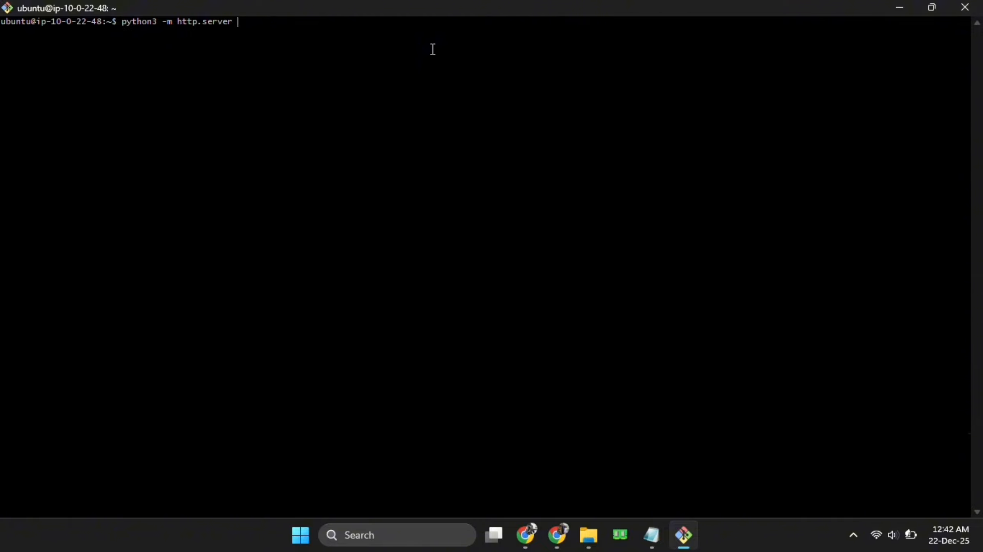
type(" 8000")
key("Return")
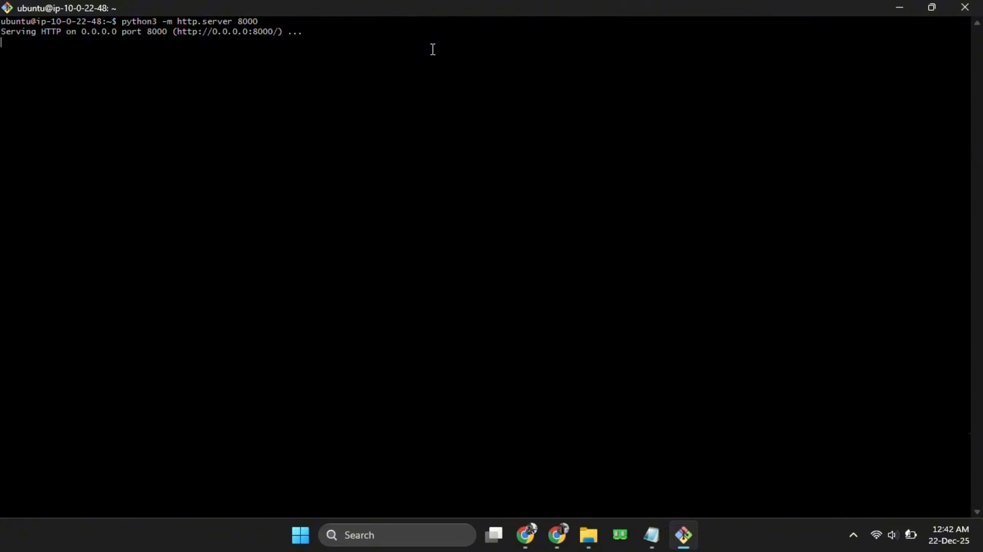
Step: Switch to Chrome, copy the instance's public IPv4 address and open it over HTTP on port 8000 in the empty tab
key("alt+Tab")
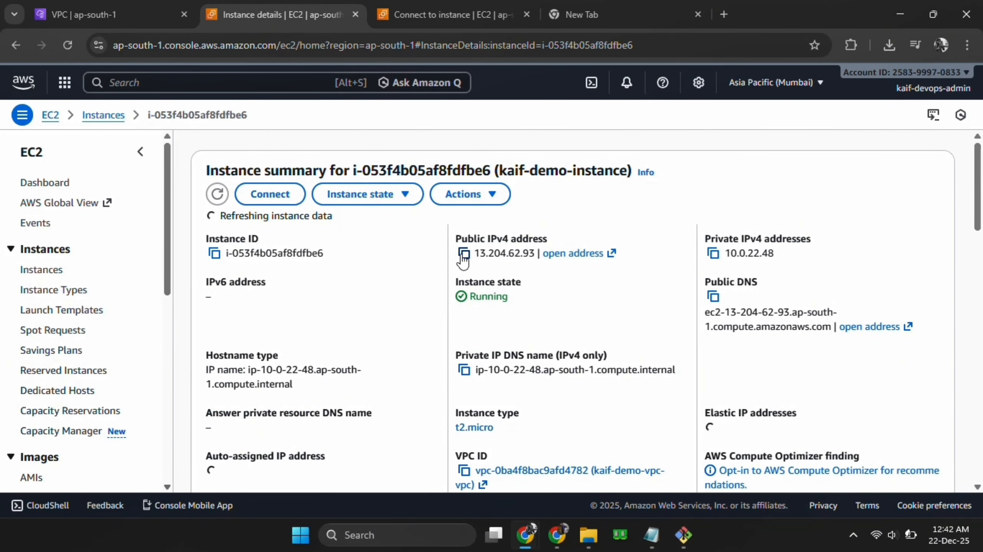
left_click(464, 254)
left_click(587, 15)
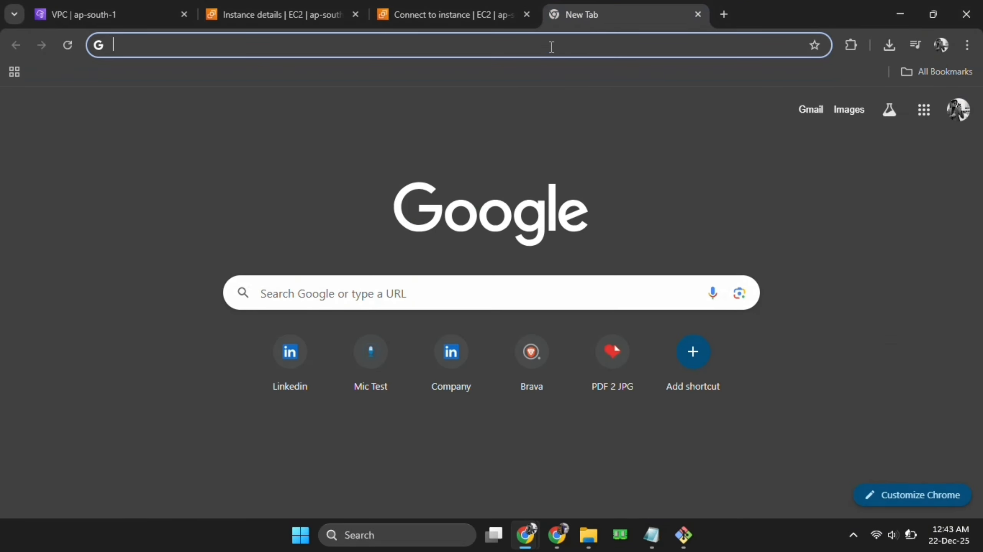
type("http")
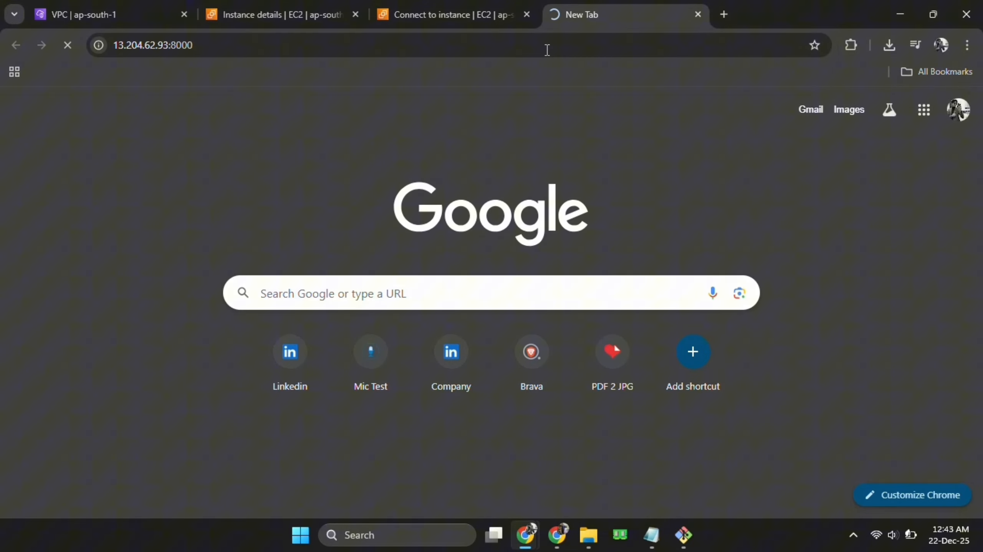
Step: Examine the demo instance's security group and inbound rules in its security details
left_click_drag(274, 14, 493, 5)
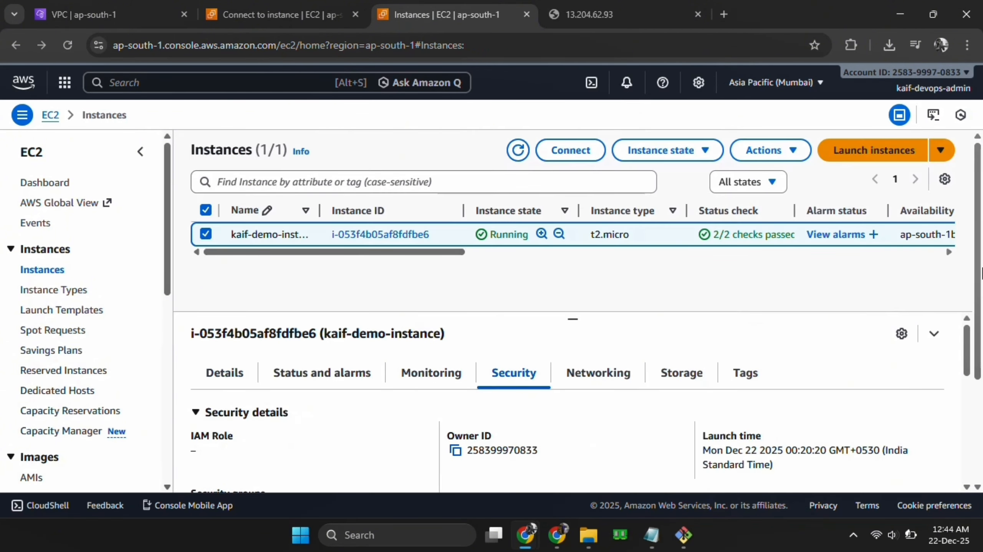
left_click_drag(978, 309, 982, 472)
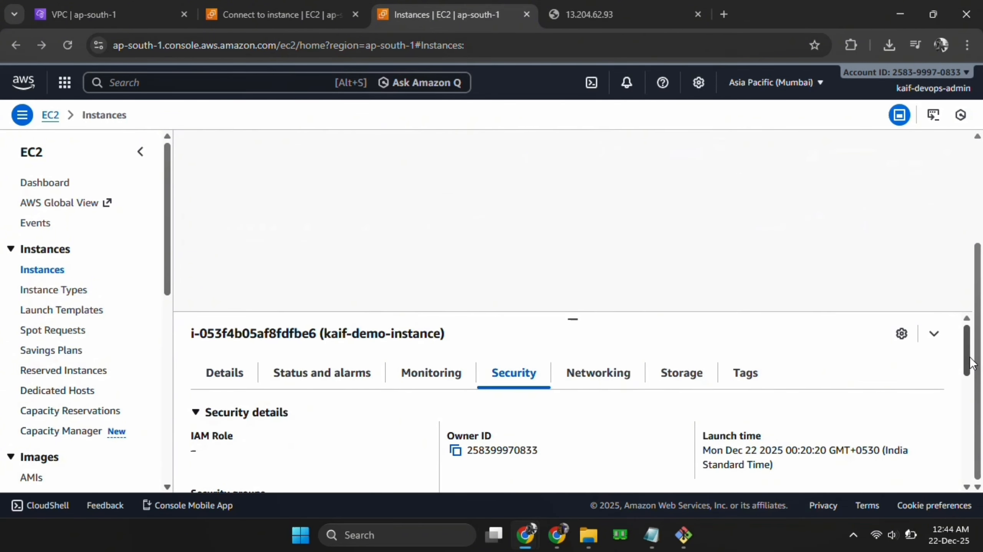
left_click_drag(970, 356, 981, 238)
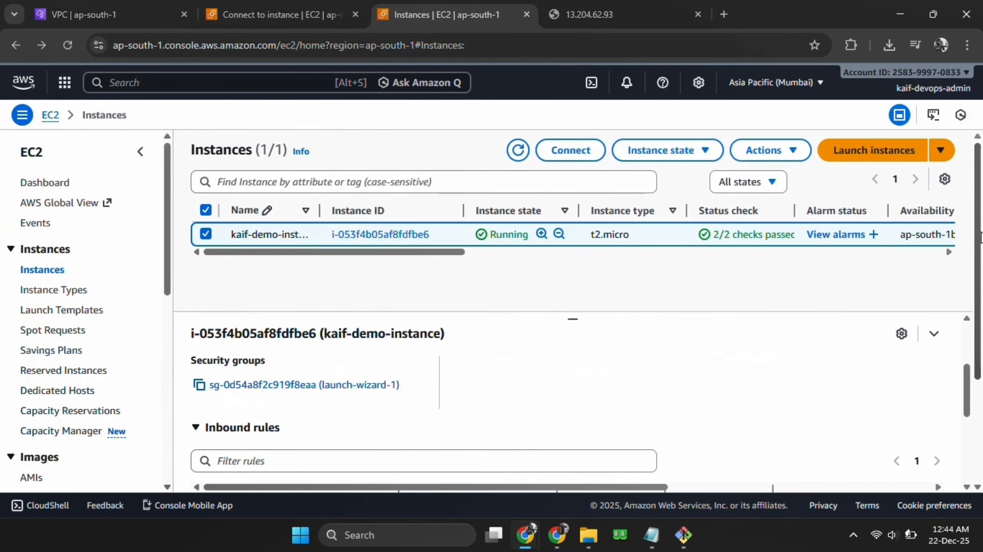
left_click_drag(970, 399, 982, 291)
left_click_drag(968, 352, 978, 434)
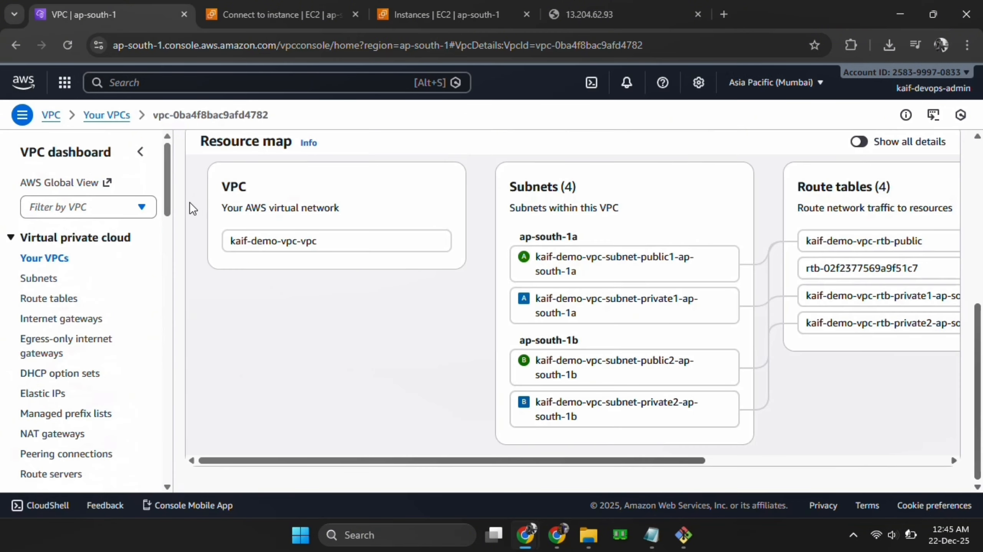
Step: Open the network ACL associated with the demo VPC's four subnets to view its inbound rules
left_click_drag(168, 202, 169, 238)
left_click(67, 350)
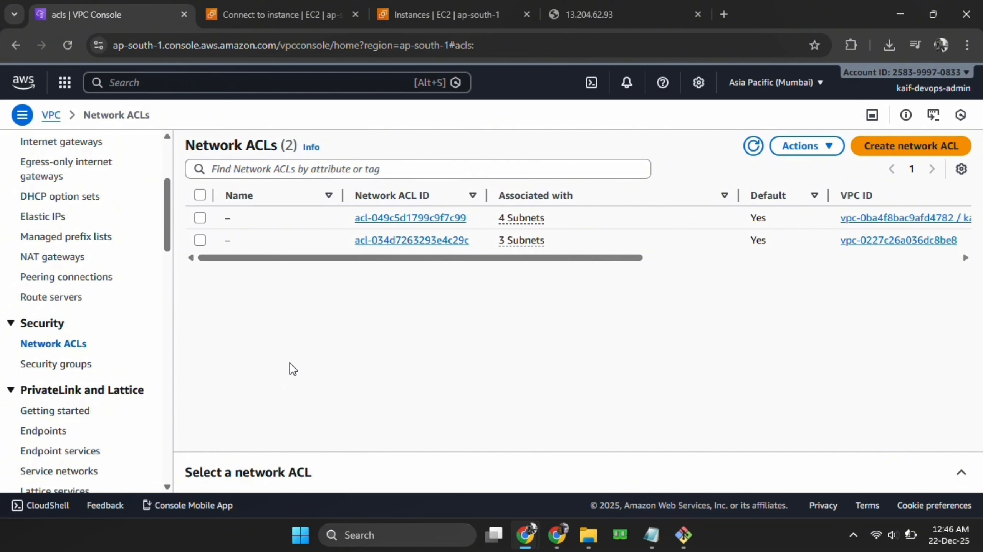
scroll(448, 251, "right", 3)
left_click(270, 218)
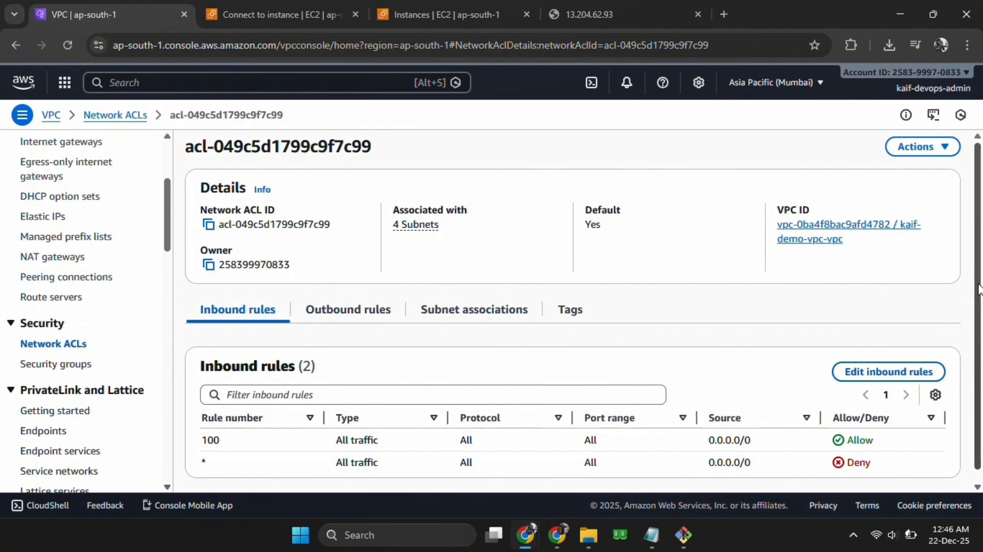
Step: Open the launch-wizard-1 security group from the demo instance's security details and view its inbound rules
scroll(981, 346, "down", 1)
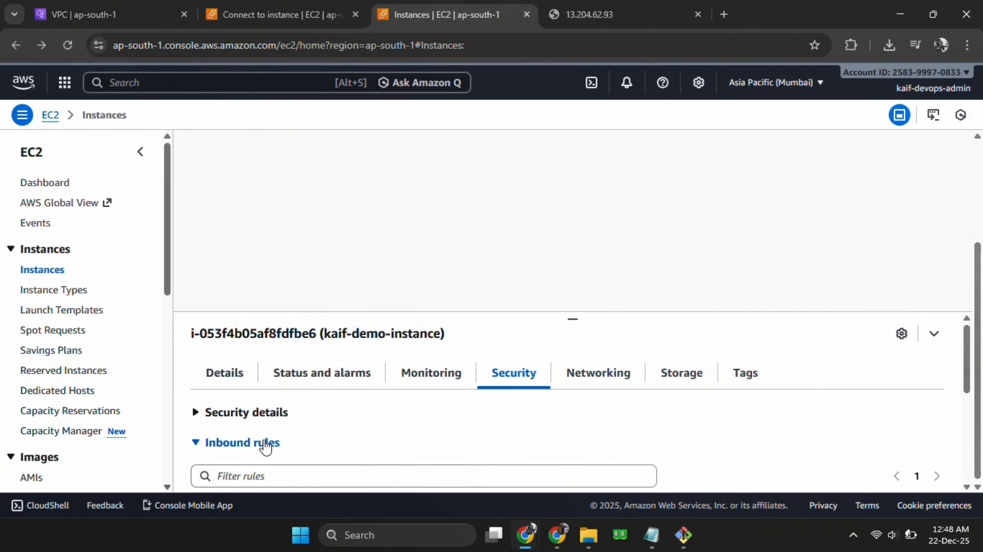
left_click(262, 415)
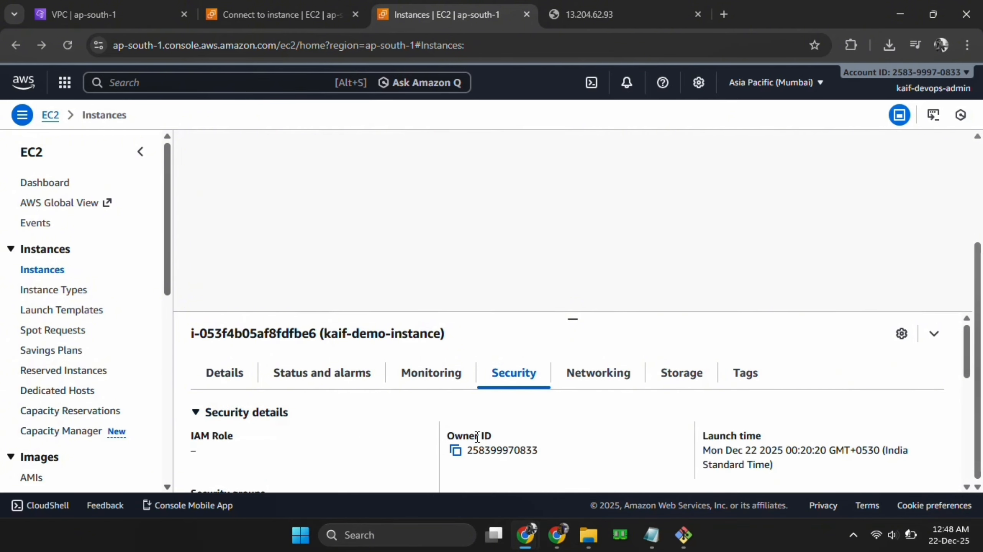
scroll(767, 447, "down", 2)
scroll(767, 447, "down", 3)
left_click(271, 373)
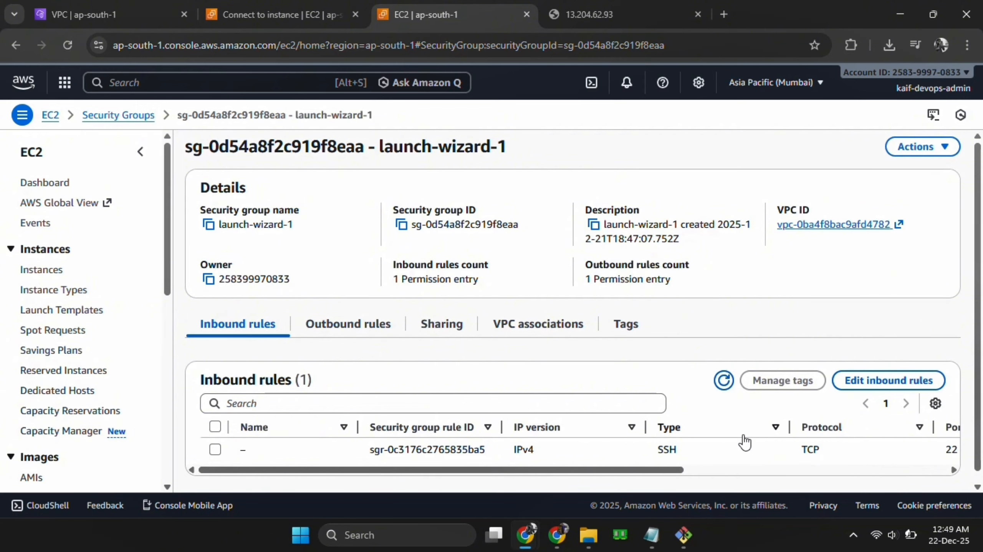
left_click_drag(677, 469, 885, 467)
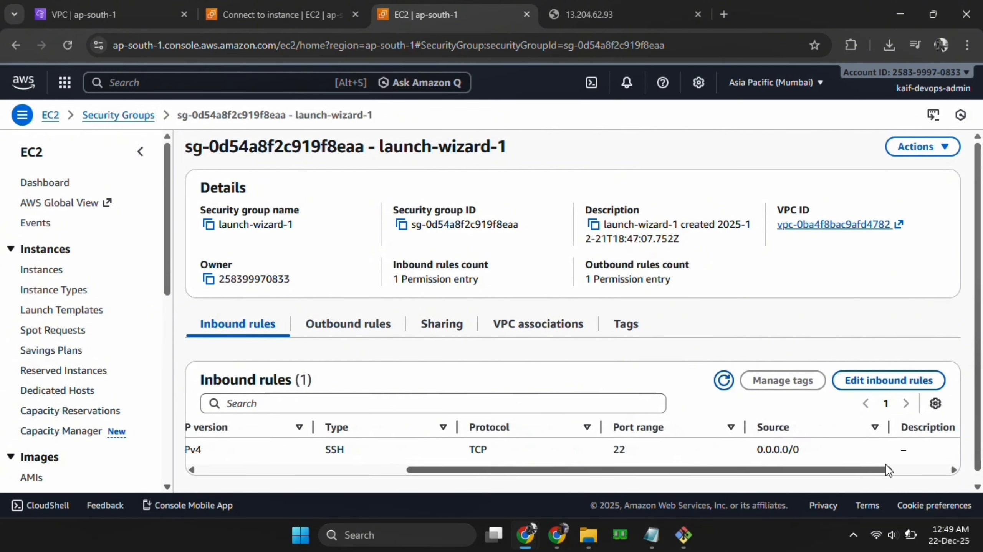
Step: Add a Custom TCP inbound rule for port 8000 from source 0.0.0.0/0 to the launch-wizard-1 security group and save it
left_click(880, 383)
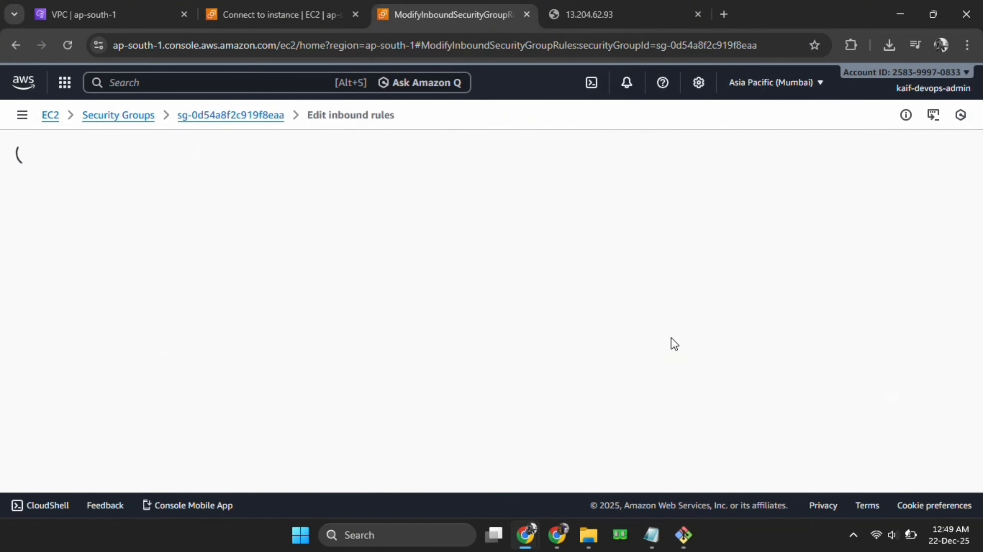
left_click(60, 325)
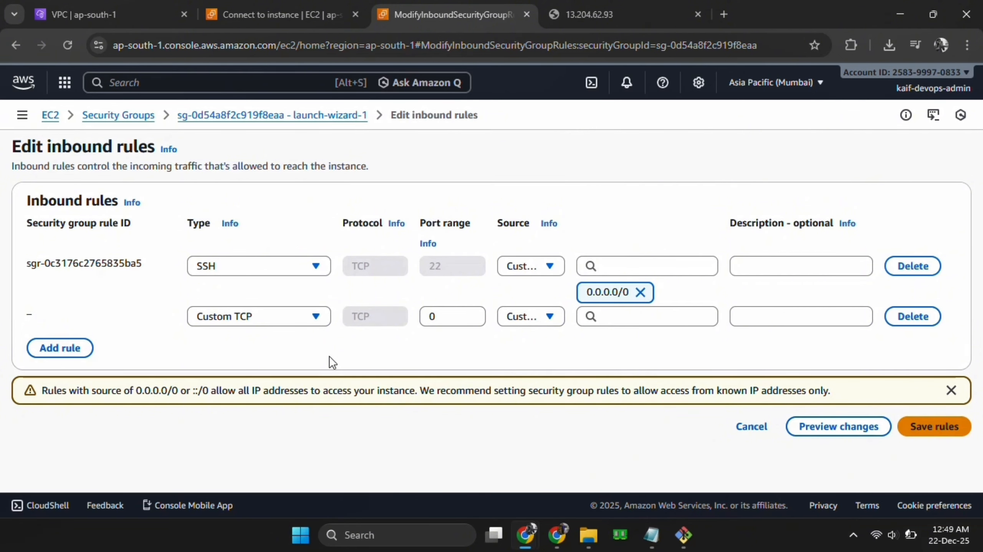
left_click(441, 320)
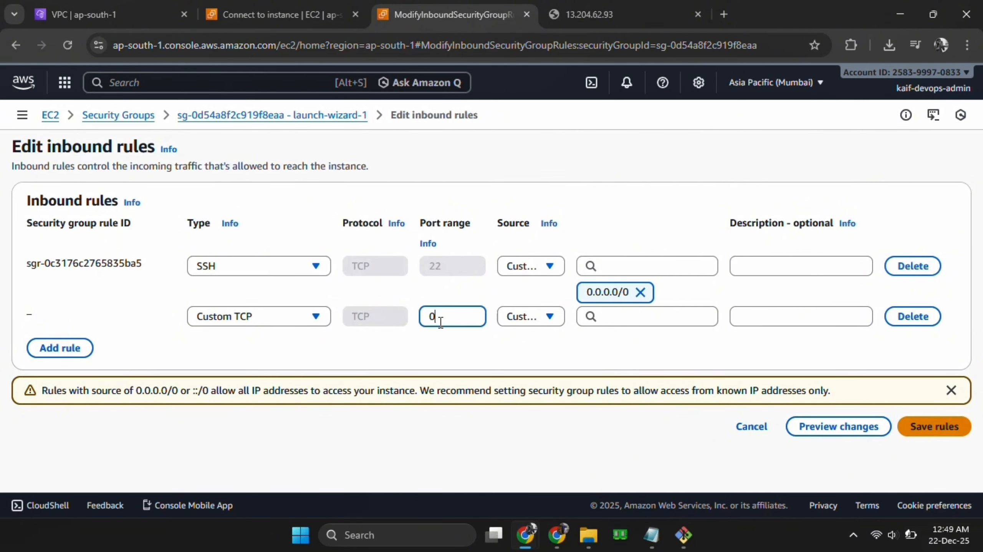
key("BackSpace")
type("8000")
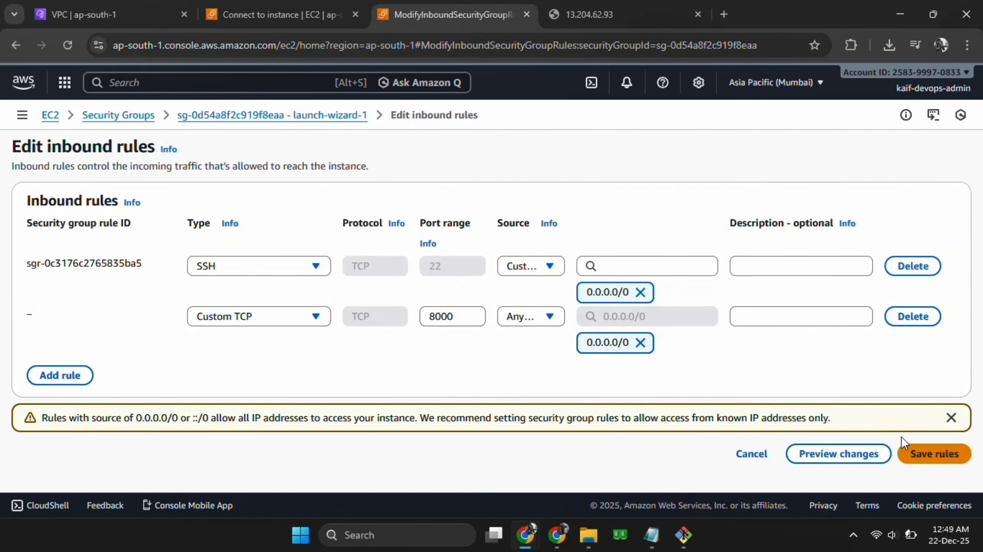
left_click(923, 456)
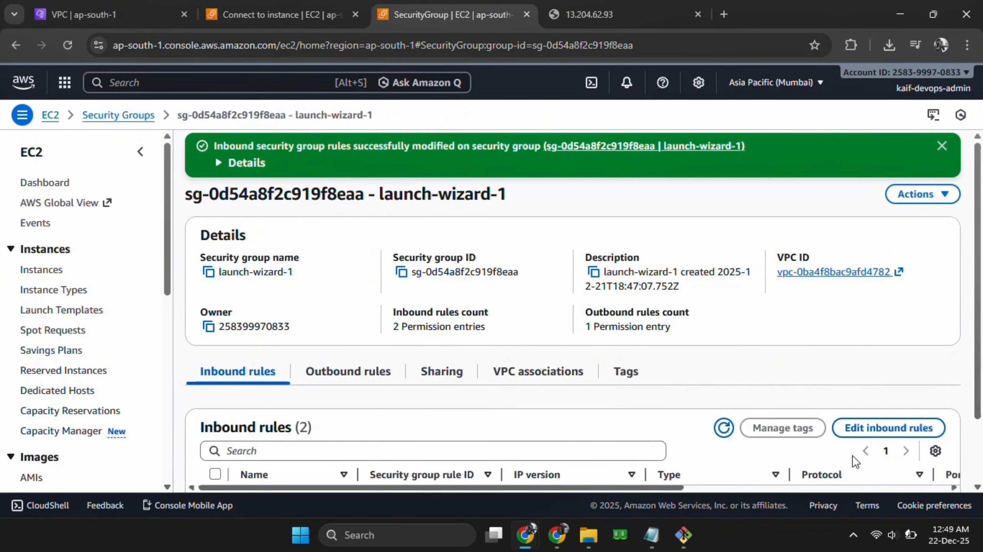
Step: Reload the instance's port 8000 page and check the Python server's request log in the terminal
left_click(645, 4)
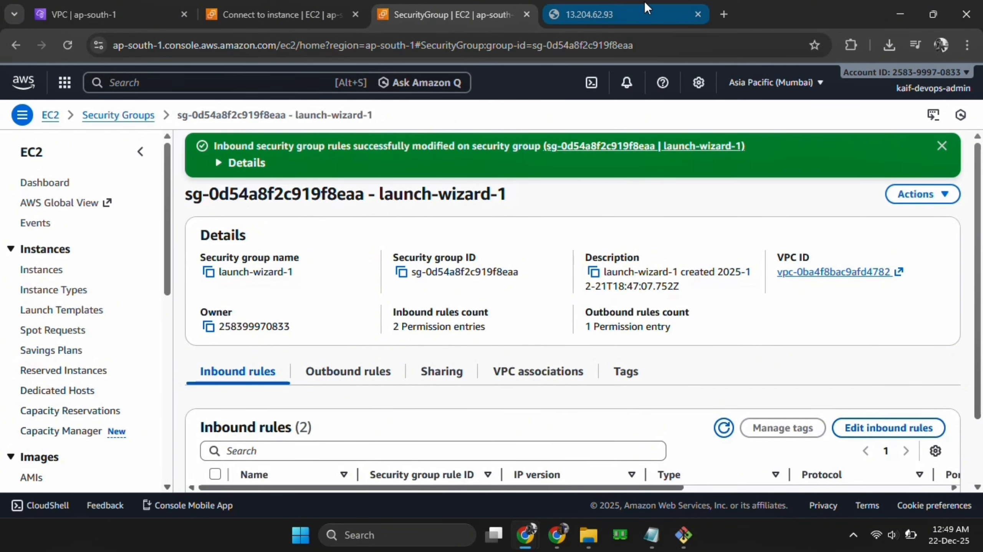
key("F5")
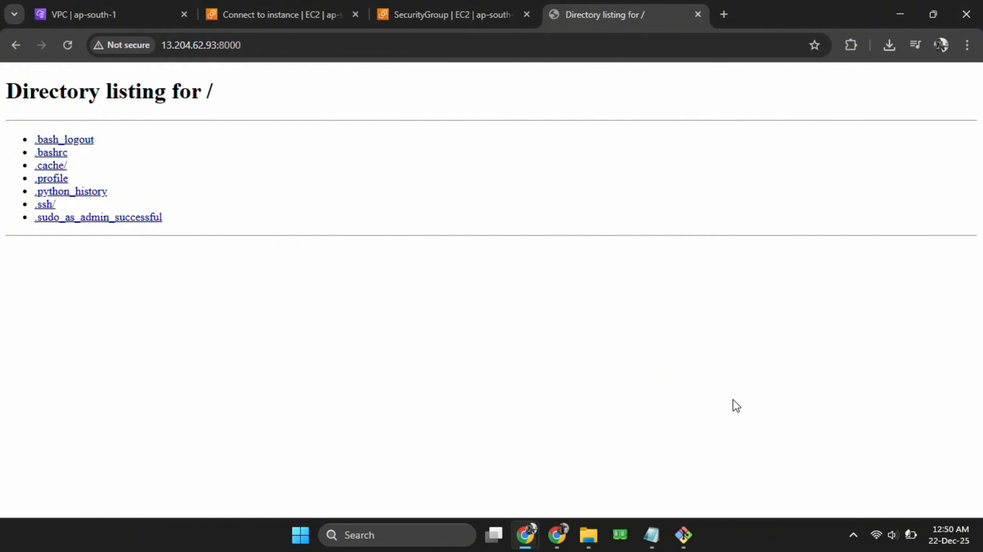
mouse_move(684, 535)
left_click(694, 471)
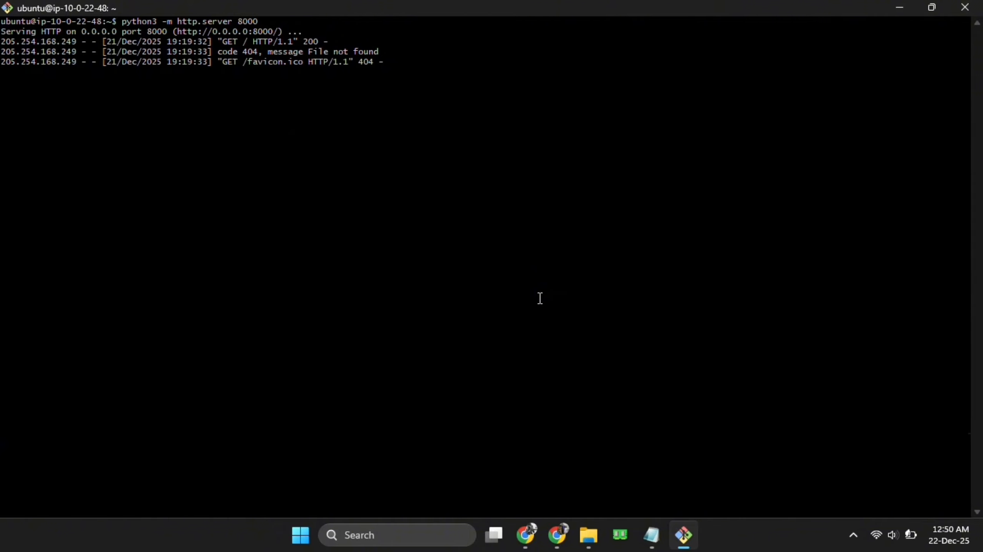
Step: Switch back to Chrome and review the port ranges and sources of the launch-wizard-1 security group's inbound rules
mouse_move(533, 542)
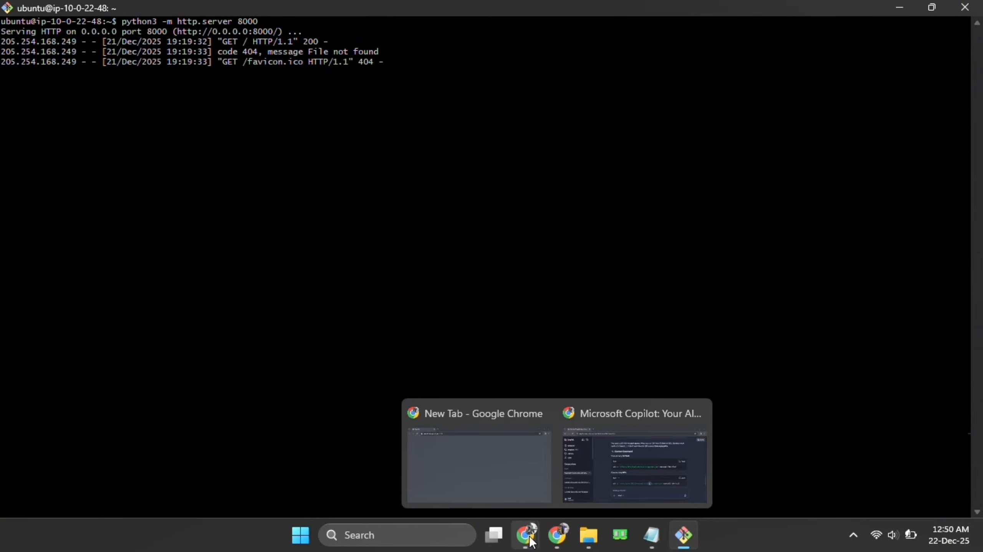
left_click(577, 476)
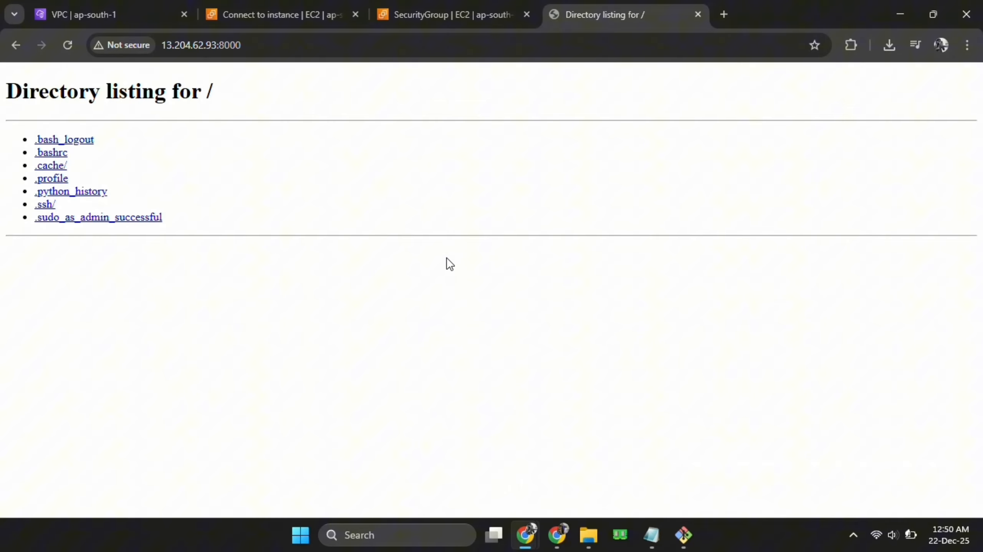
left_click(337, 8)
left_click(449, 15)
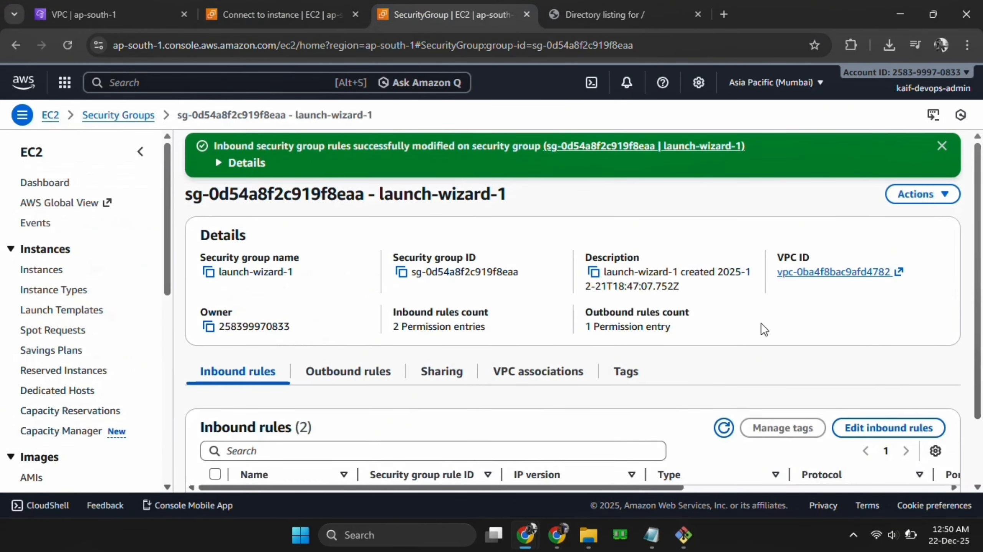
left_click_drag(979, 379, 981, 439)
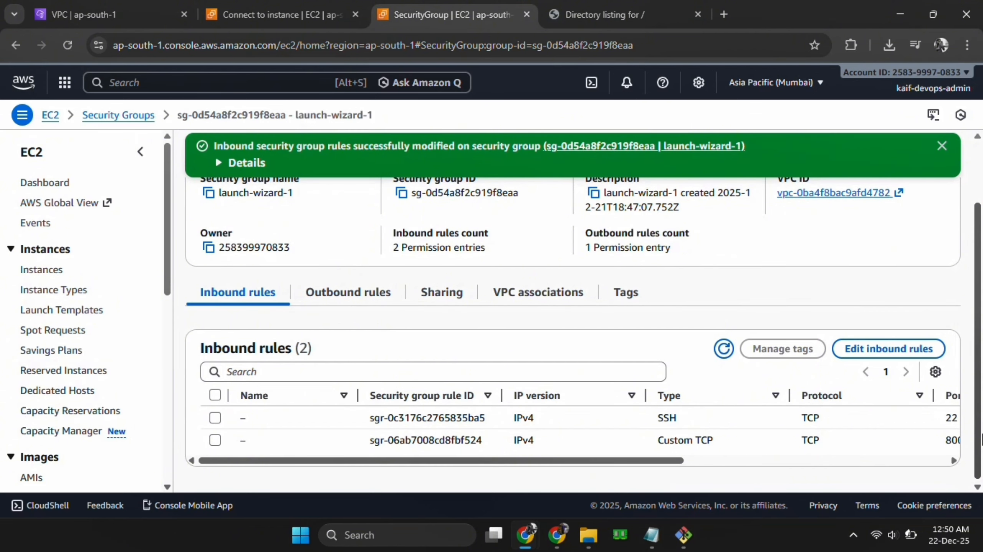
left_click_drag(654, 461, 819, 468)
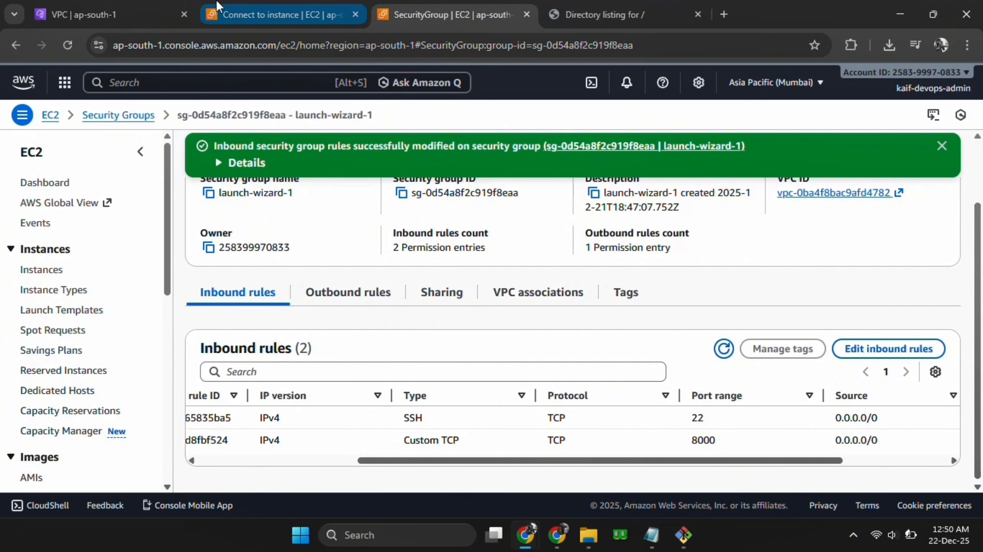
Step: Replace the network ACL's inbound rule 100 with a Custom TCP rule that denies port 8000 from 0.0.0.0/0, and save the changes
left_click(151, 6)
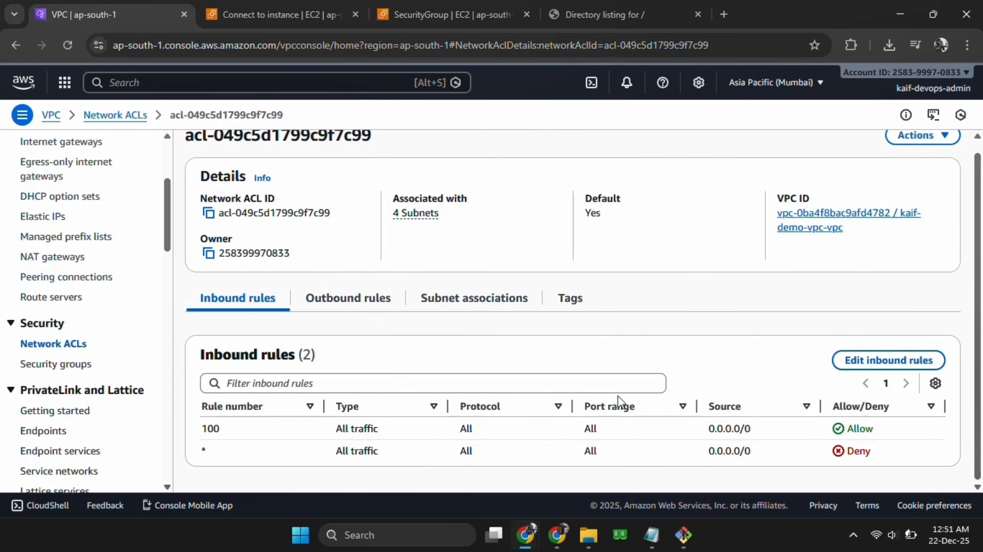
left_click(866, 367)
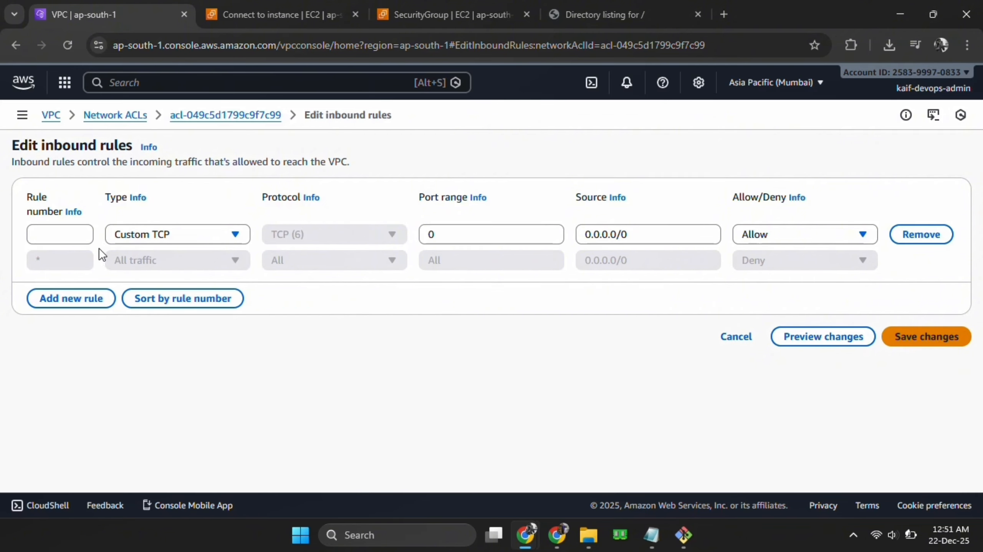
left_click(72, 235)
type("100")
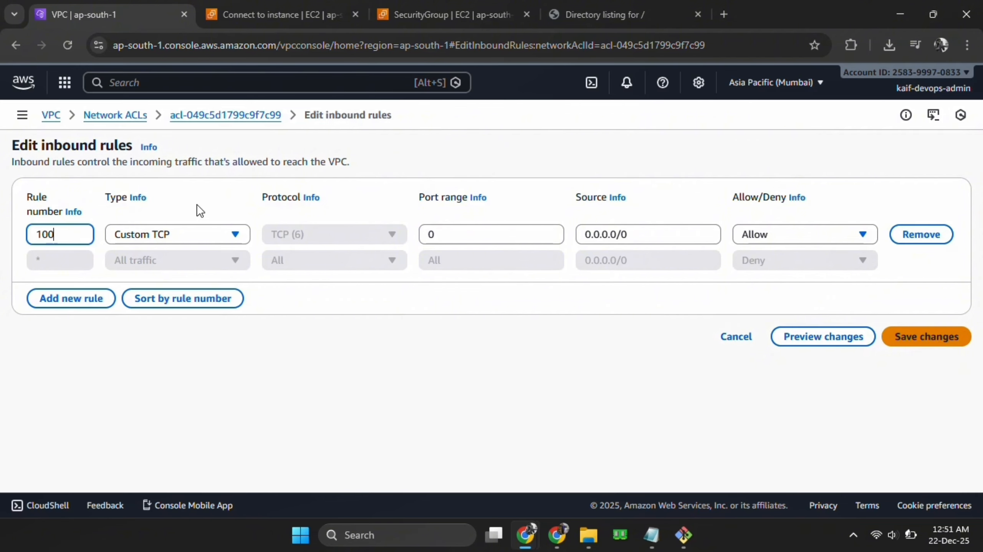
left_click(450, 232)
key("BackSpace")
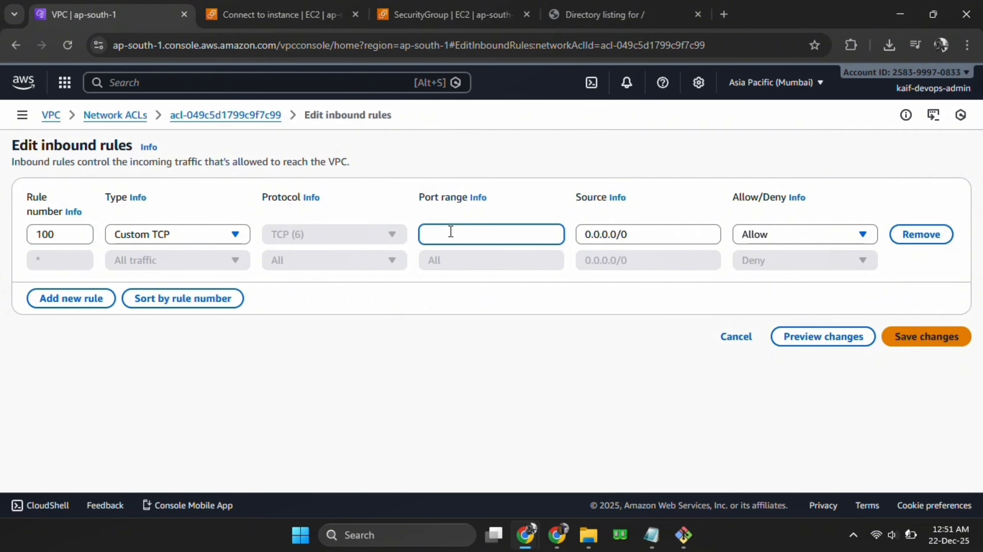
type("8000")
left_click(822, 219)
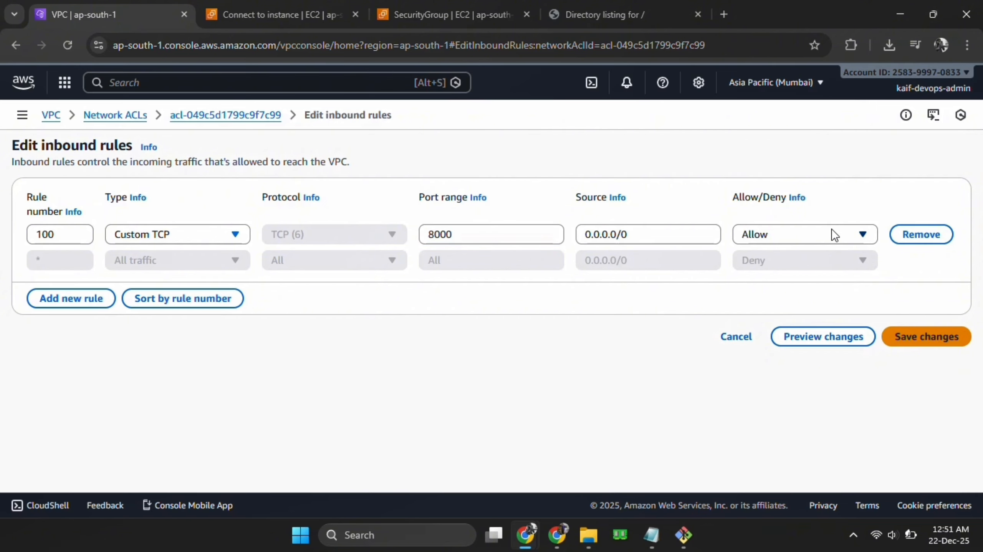
left_click(835, 235)
left_click(825, 281)
left_click(927, 337)
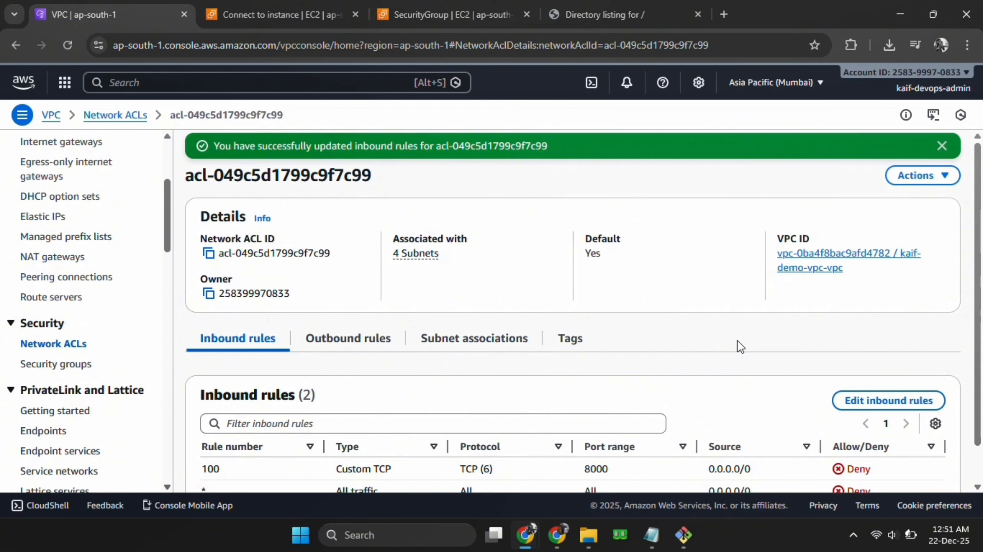
left_click(631, 5)
left_click(639, 44)
key("ctrl+c")
left_click(723, 14)
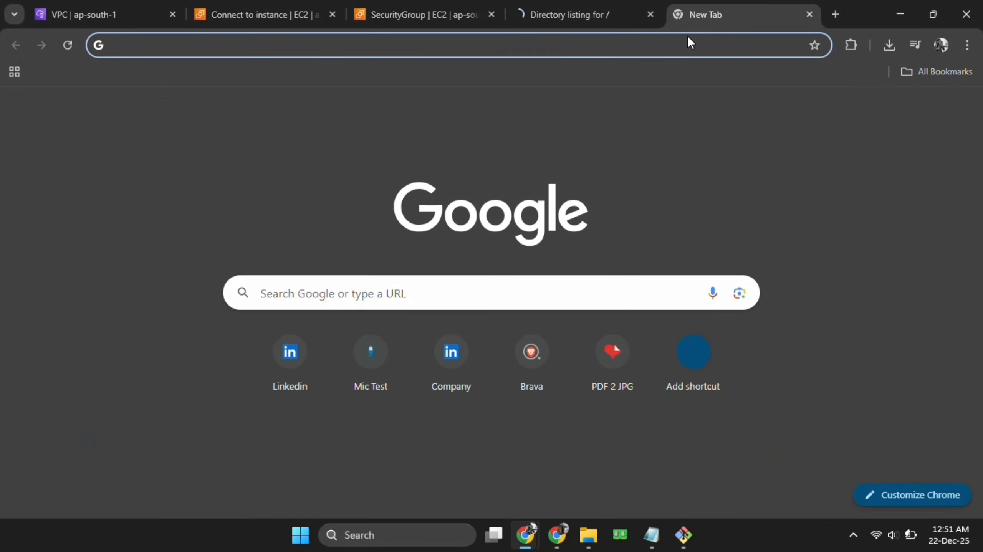
left_click(656, 35)
key("ctrl+v")
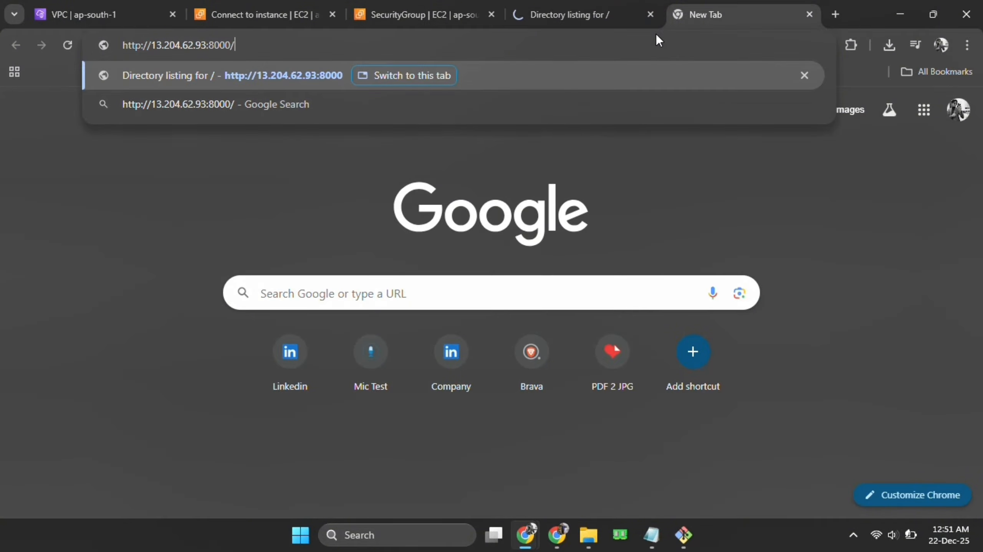
key("Return")
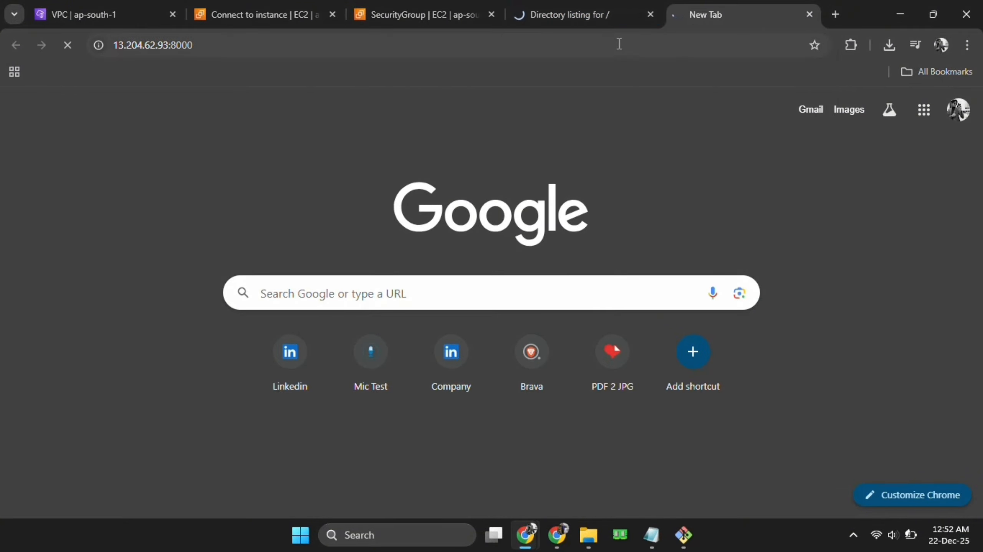
Step: Examine the SSH and port 8000 inbound rules of the launch-wizard-1 security group across all columns
left_click(406, 4)
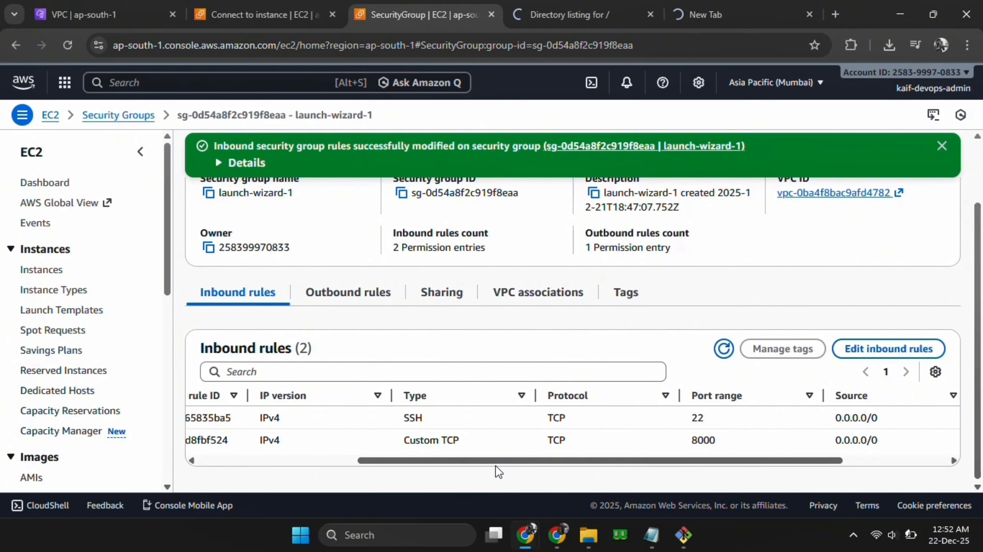
left_click_drag(495, 452, 441, 457)
left_click(480, 163)
left_click_drag(495, 452, 370, 460)
left_click(398, 474)
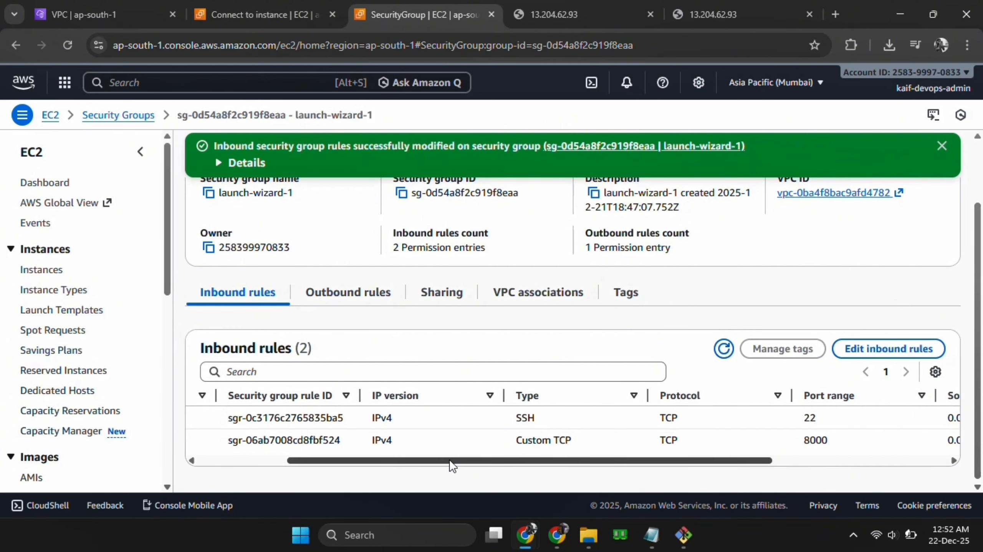
left_click_drag(451, 460, 606, 460)
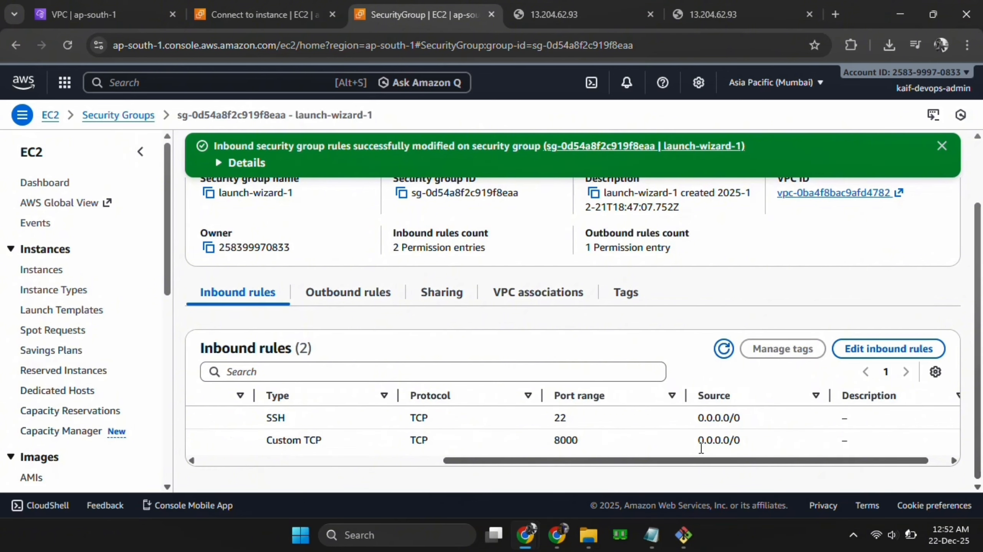
left_click_drag(664, 464, 584, 467)
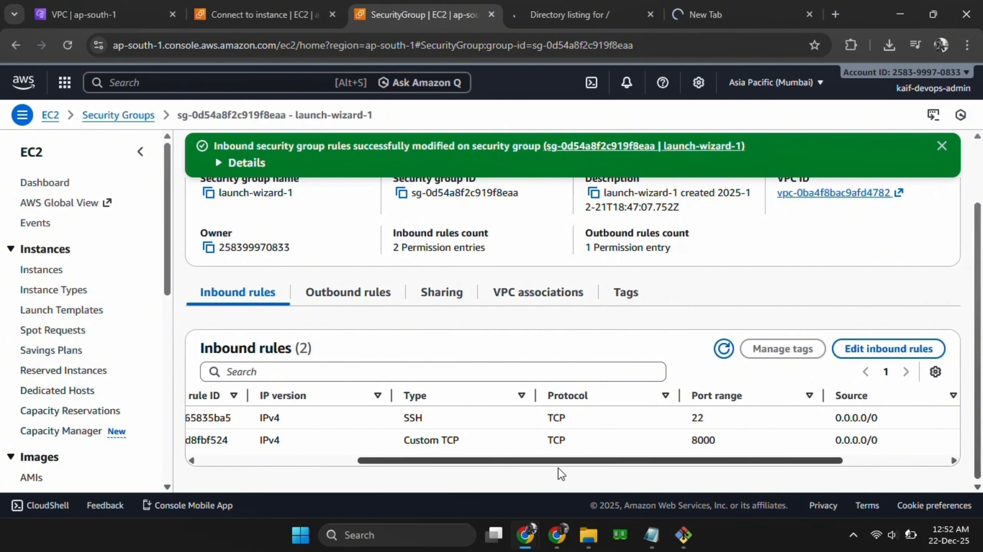
left_click_drag(495, 452, 370, 458)
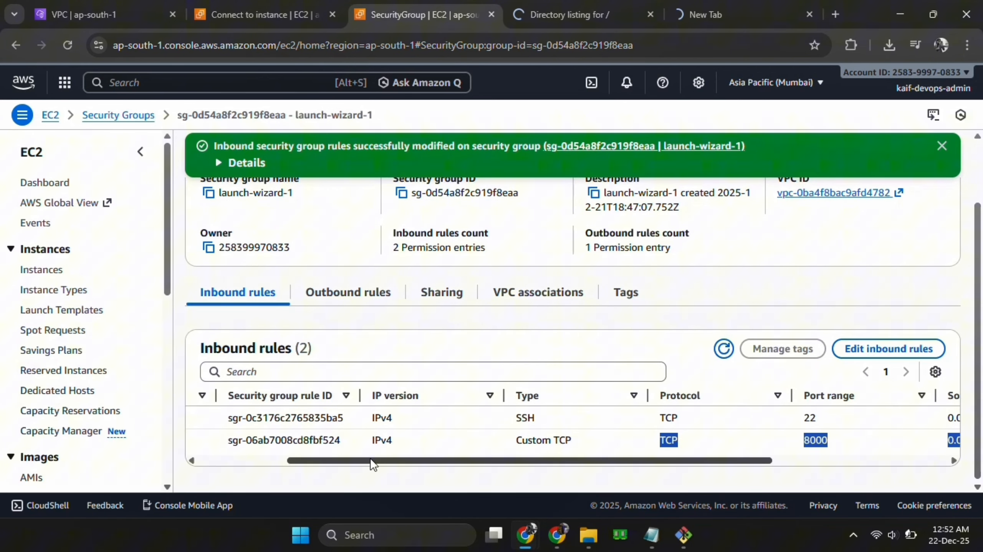
left_click(398, 474)
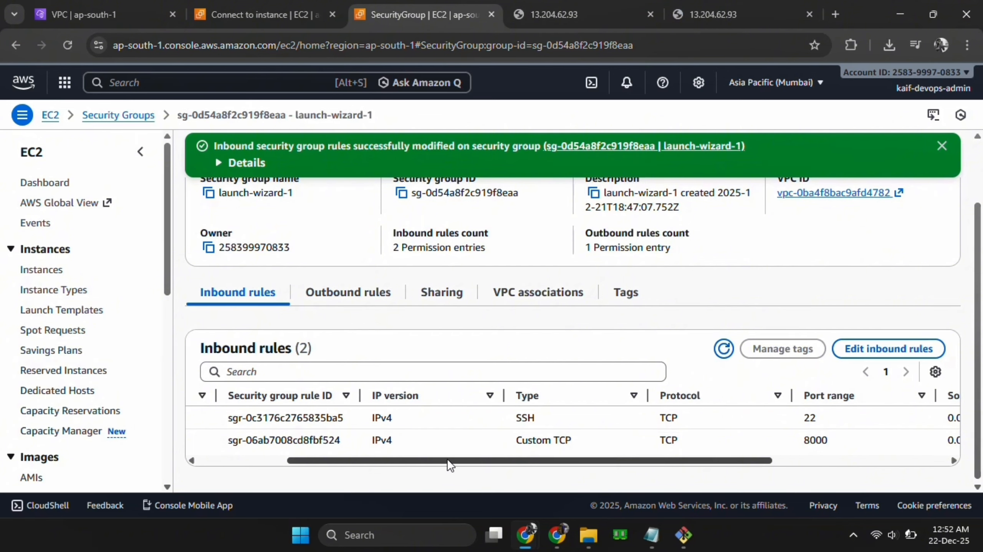
left_click_drag(450, 461, 607, 461)
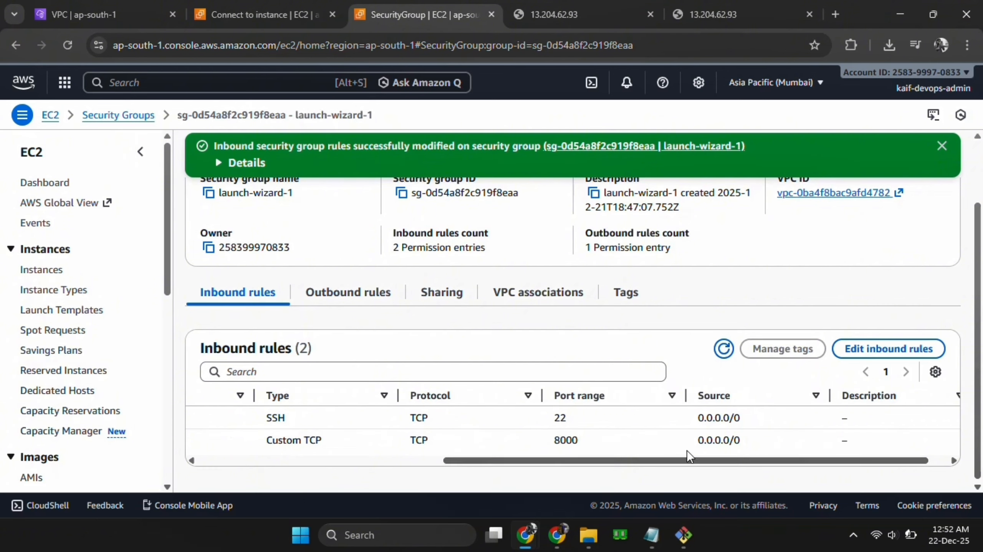
left_click_drag(664, 461, 584, 468)
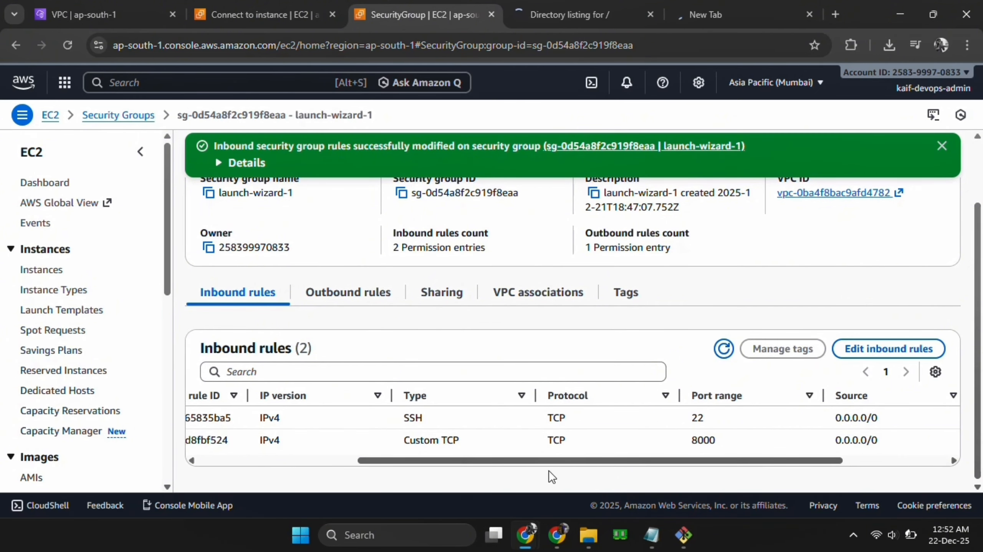
left_click_drag(496, 452, 370, 459)
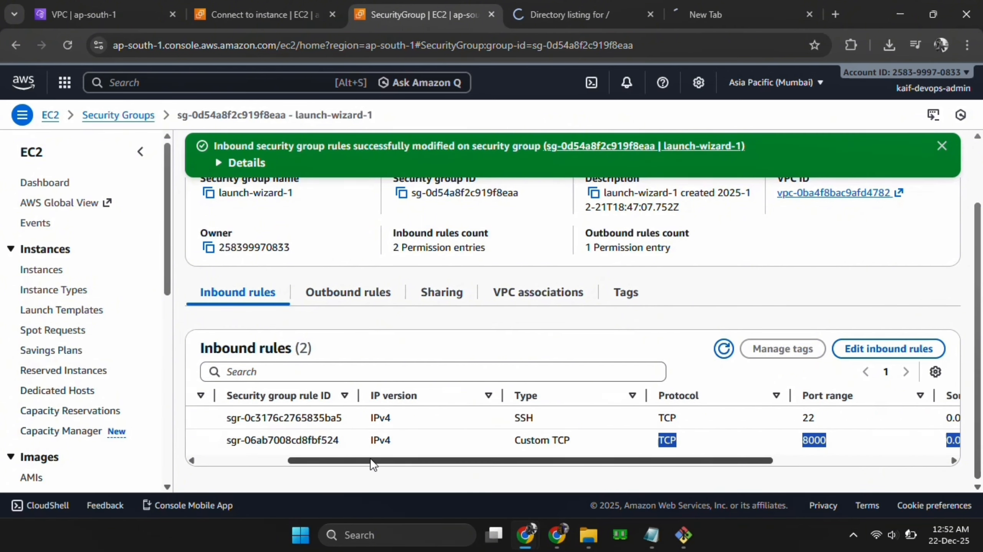
Step: Compare the type, protocol, port range and source of the two launch-wizard-1 security group inbound rules
left_click(398, 474)
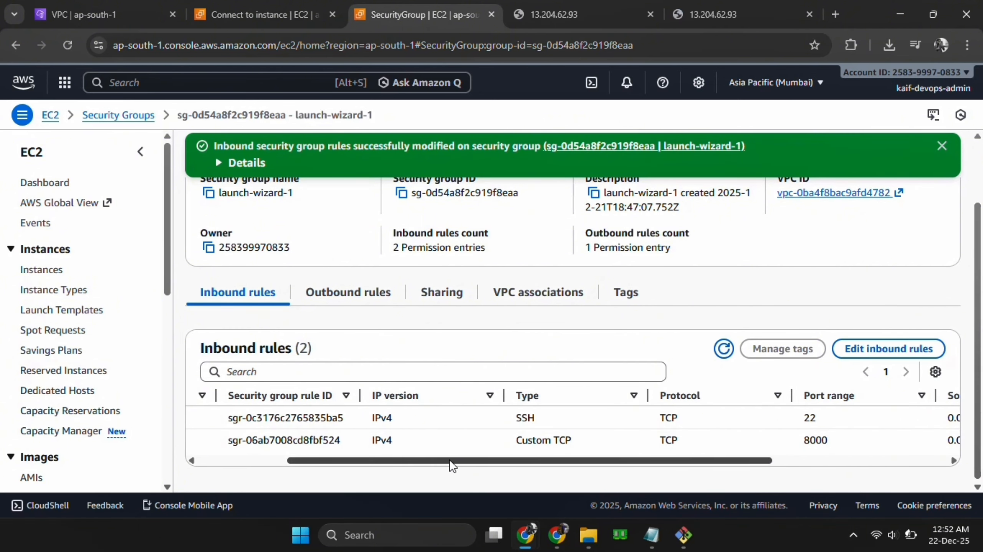
left_click_drag(449, 460, 607, 457)
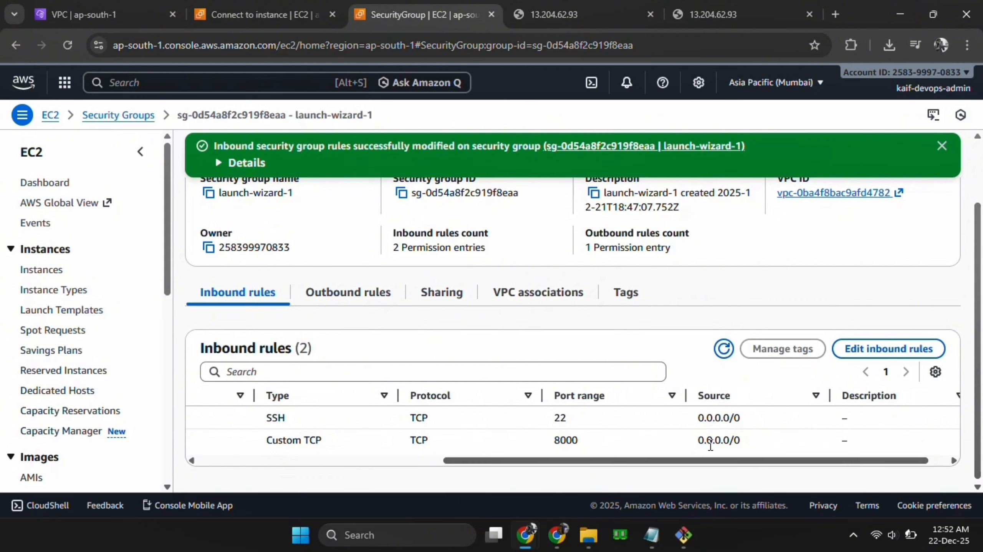
left_click_drag(664, 462, 585, 468)
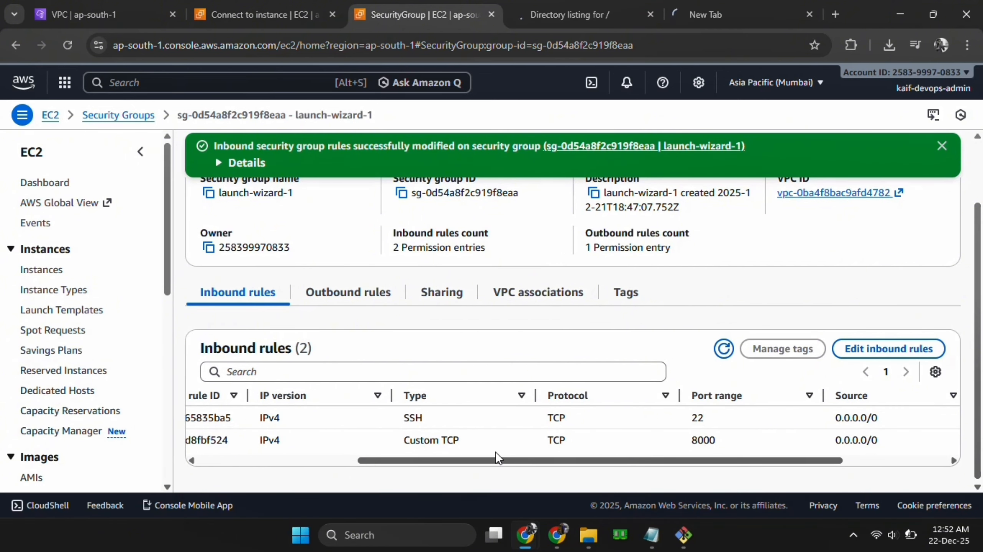
left_click_drag(495, 451, 370, 458)
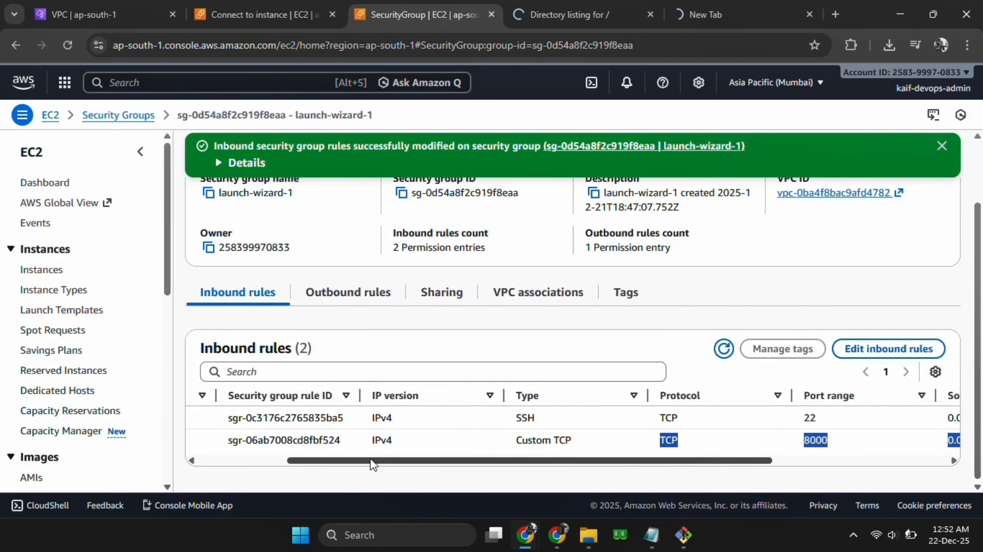
left_click(398, 474)
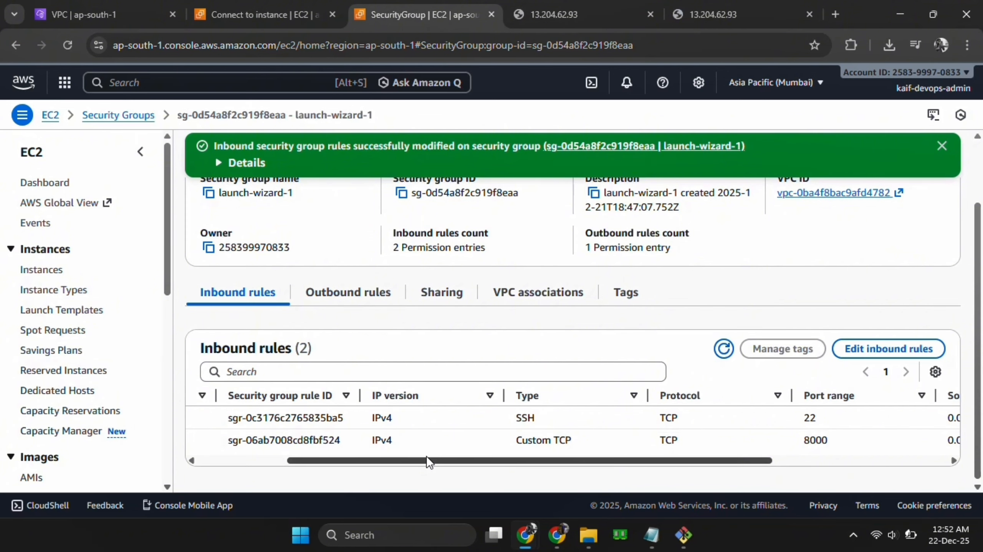
left_click_drag(453, 461, 607, 455)
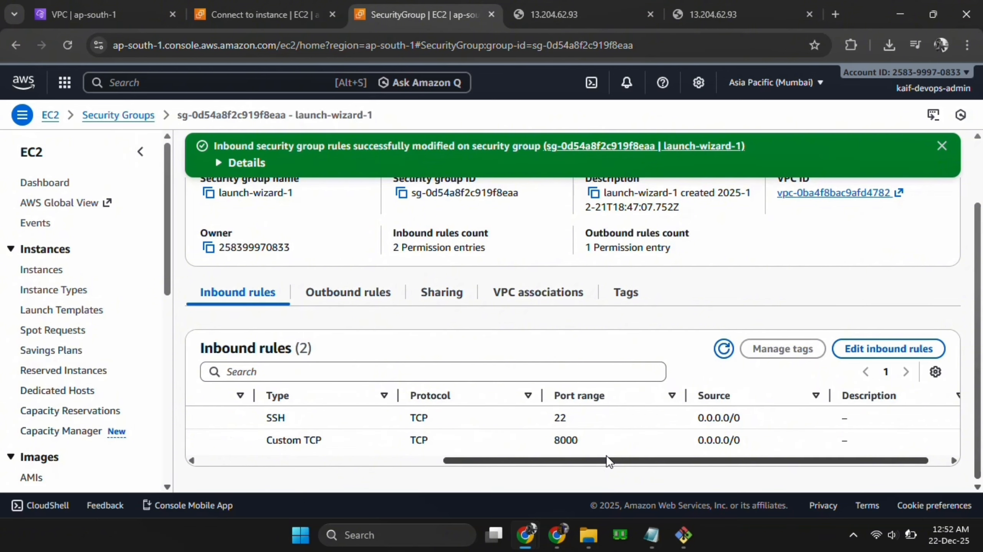
left_click_drag(642, 461, 584, 469)
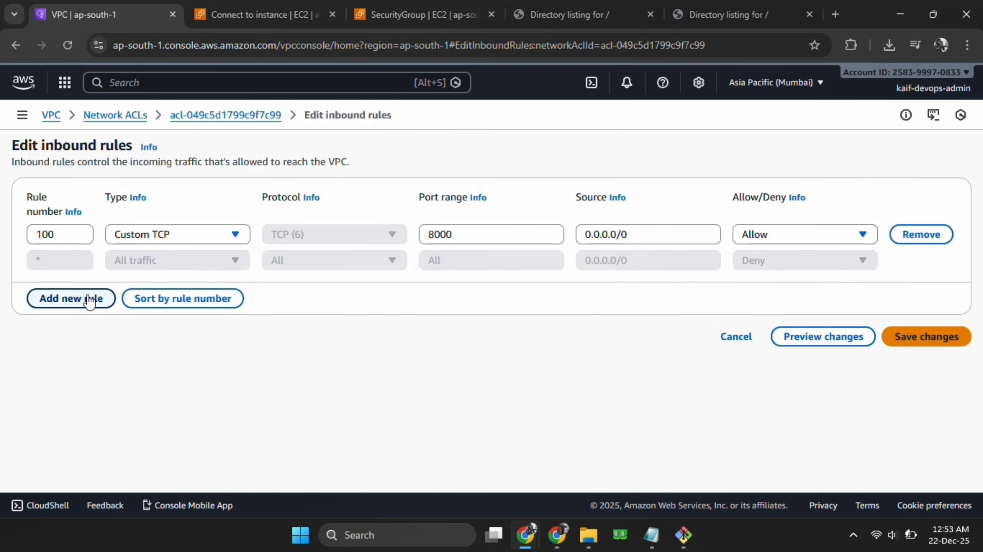
Step: Add inbound rule 200 to the network ACL as Custom TCP denying port 8000 from 0.0.0.0/0, and save the changes
left_click(90, 300)
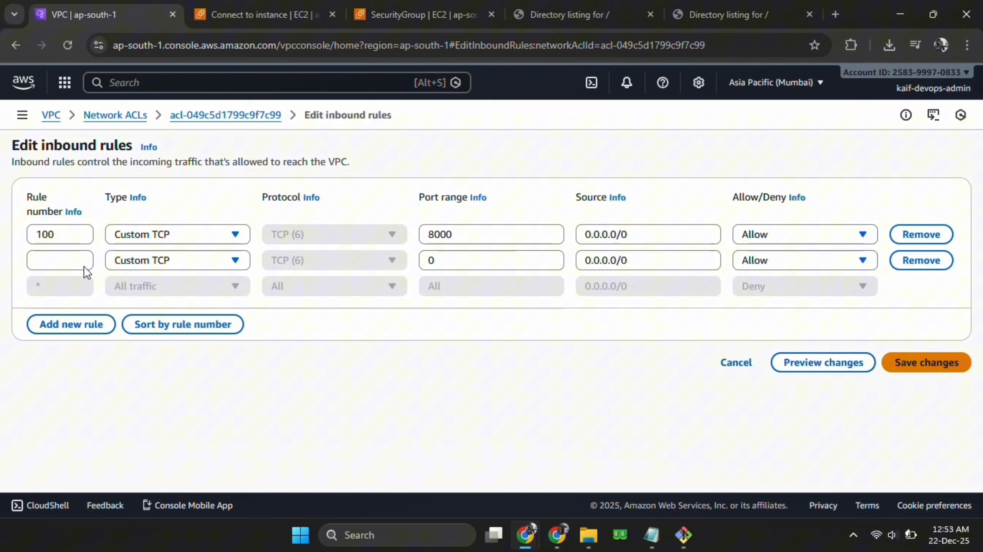
left_click(64, 258)
type("20")
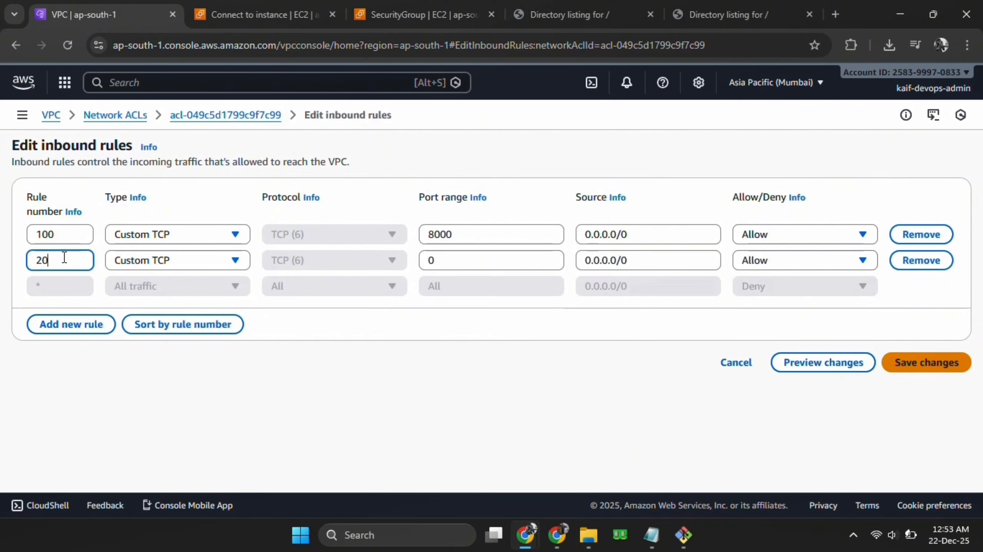
type("0")
left_click(455, 261)
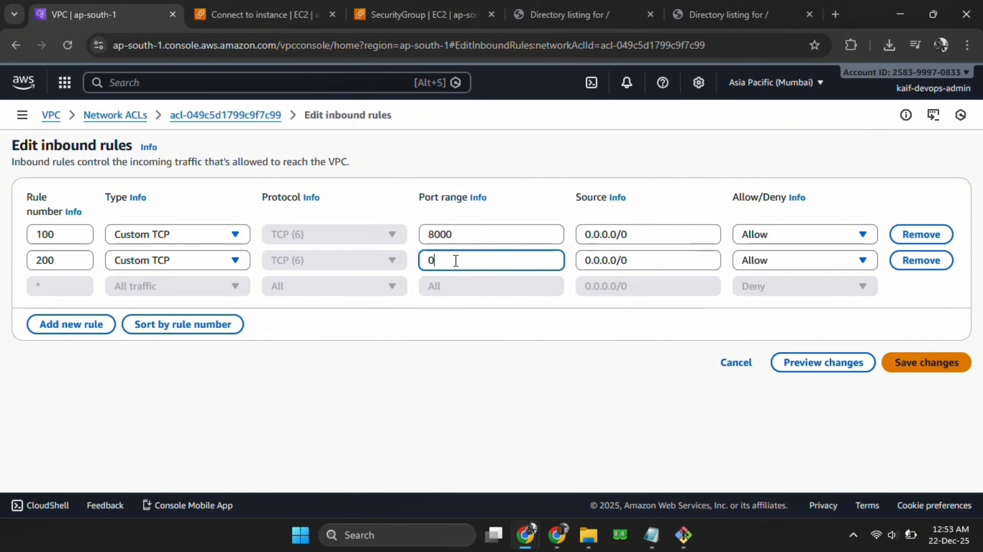
key("BackSpace")
type("8000")
left_click(816, 263)
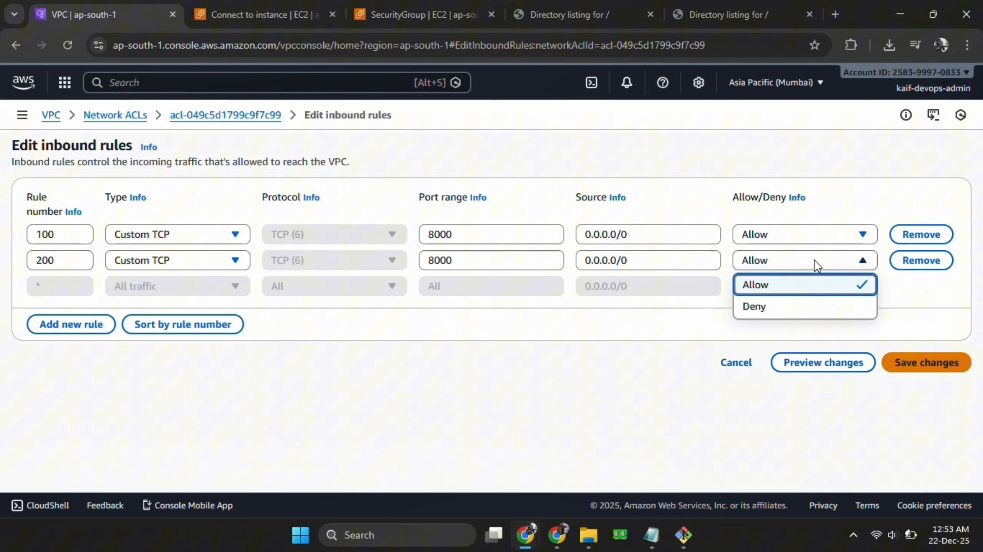
left_click(807, 307)
left_click(920, 367)
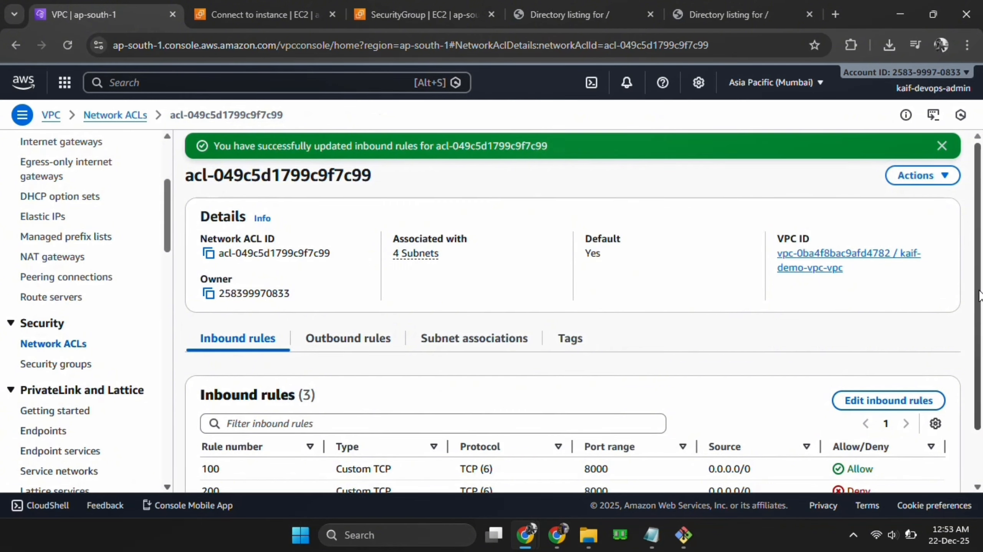
Step: Review the network ACL's saved inbound rules and check the web server page in both of its open tabs
scroll(981, 385, "down", 2)
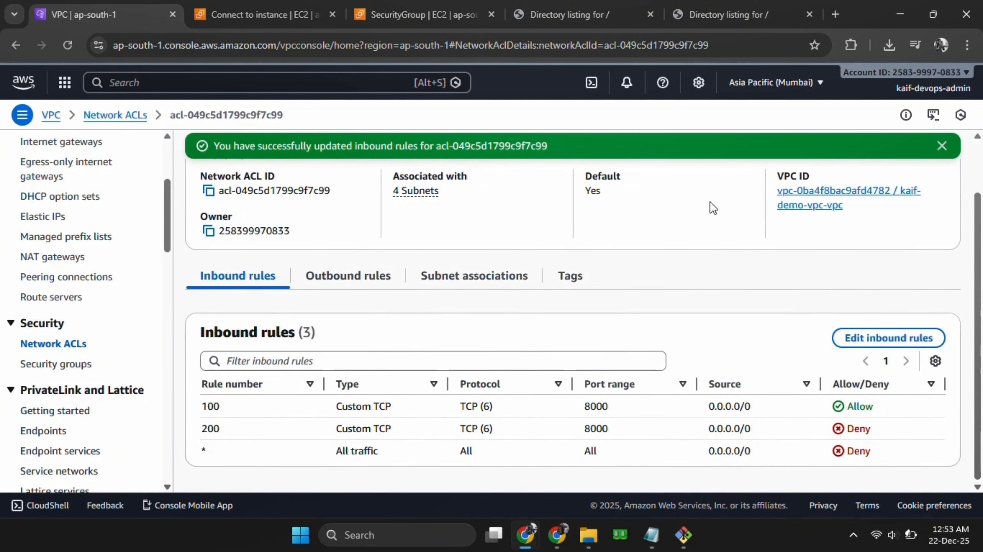
left_click(699, 7)
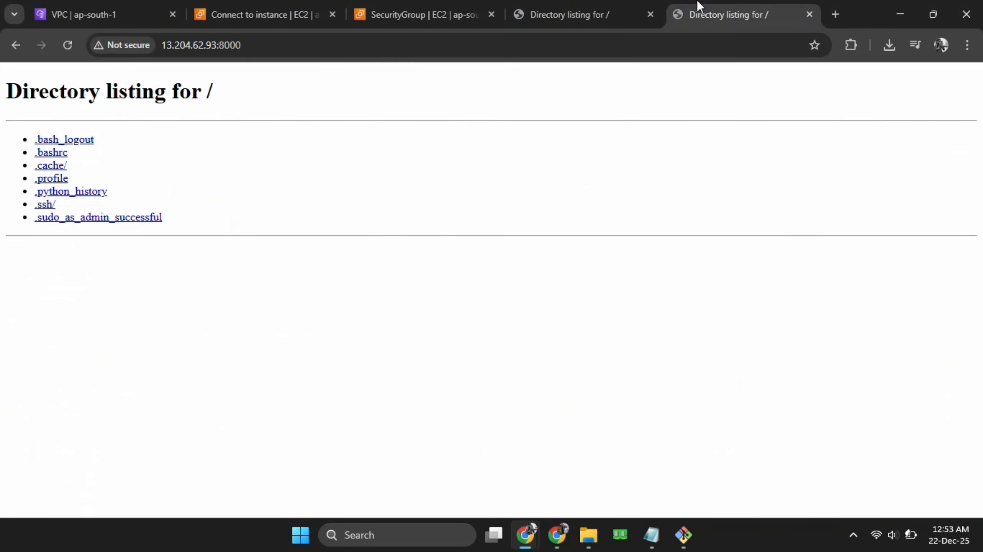
left_click(518, 8)
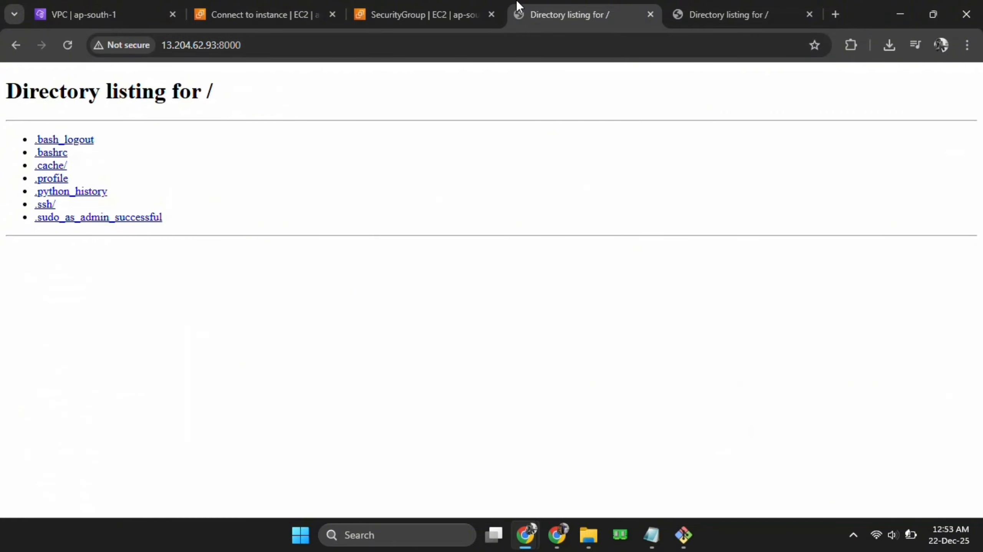
Step: Renumber the network ACL's port 8000 Allow rule to 200 and its Deny rule to 110, and save the changes
left_click(141, 3)
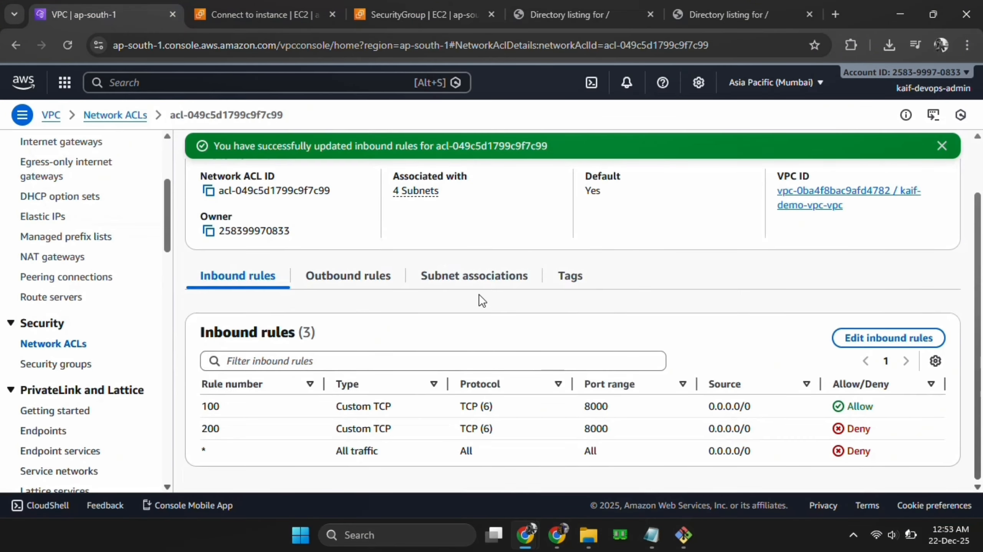
left_click(865, 339)
left_click(72, 321)
key("BackSpace")
key("BackSpace")
key("BackSpace")
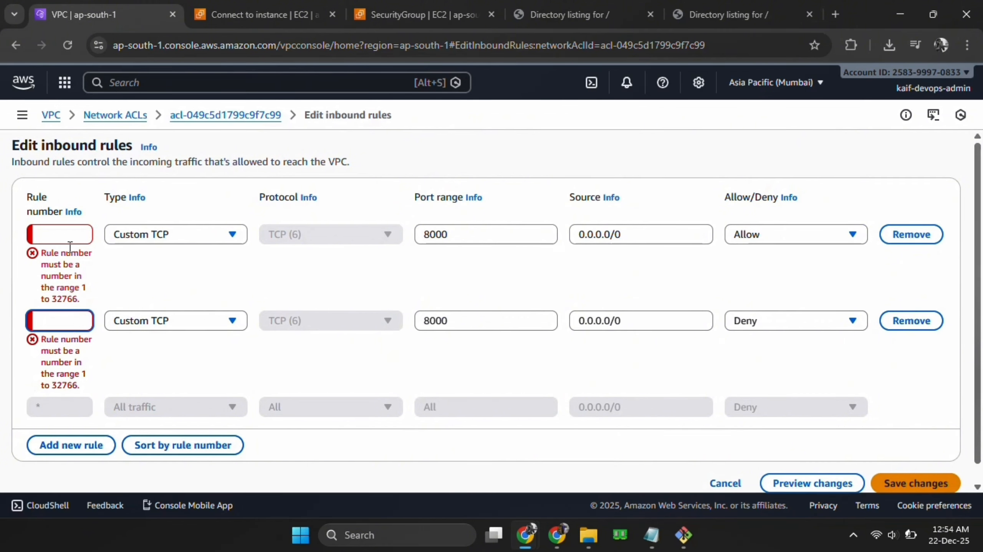
left_click(70, 241)
type("200")
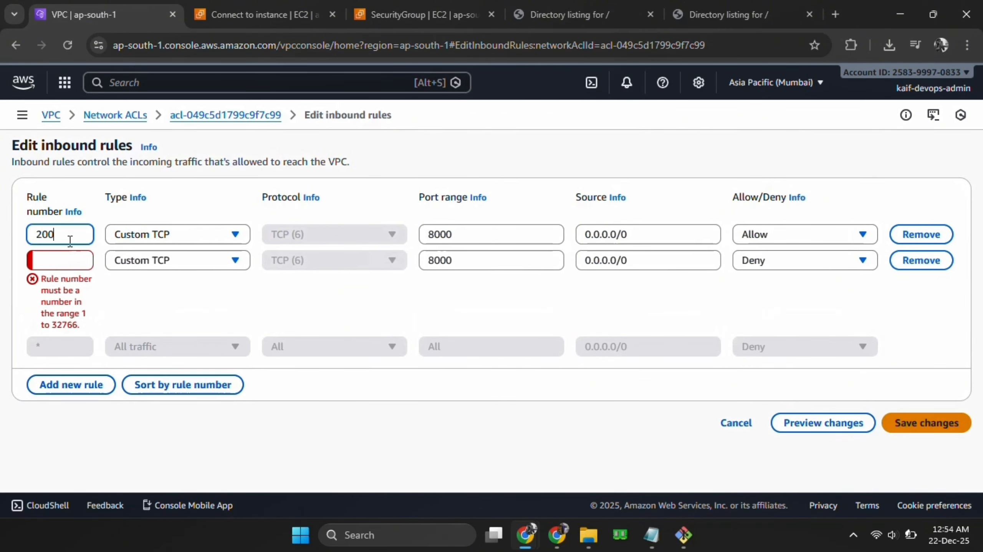
left_click(74, 261)
type("1")
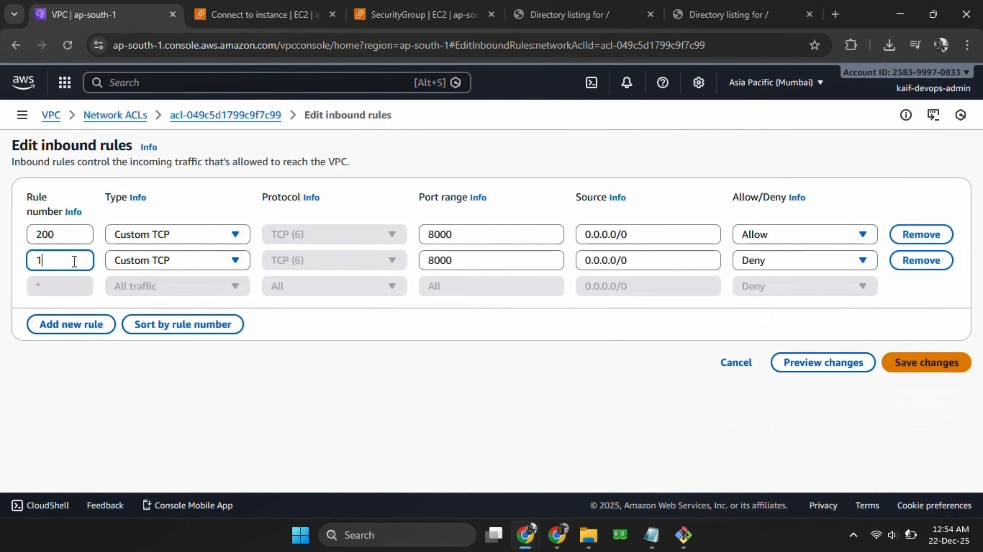
type("10")
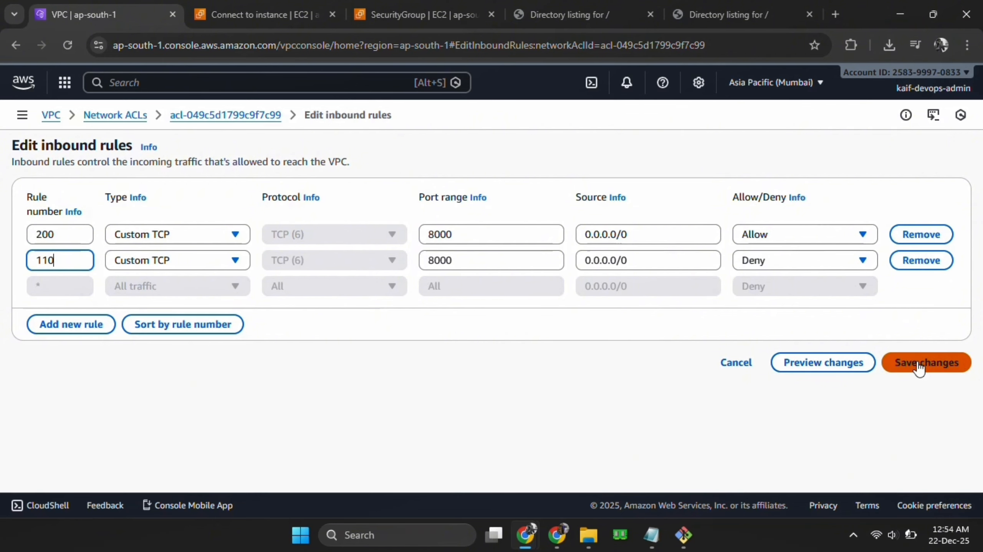
left_click(919, 366)
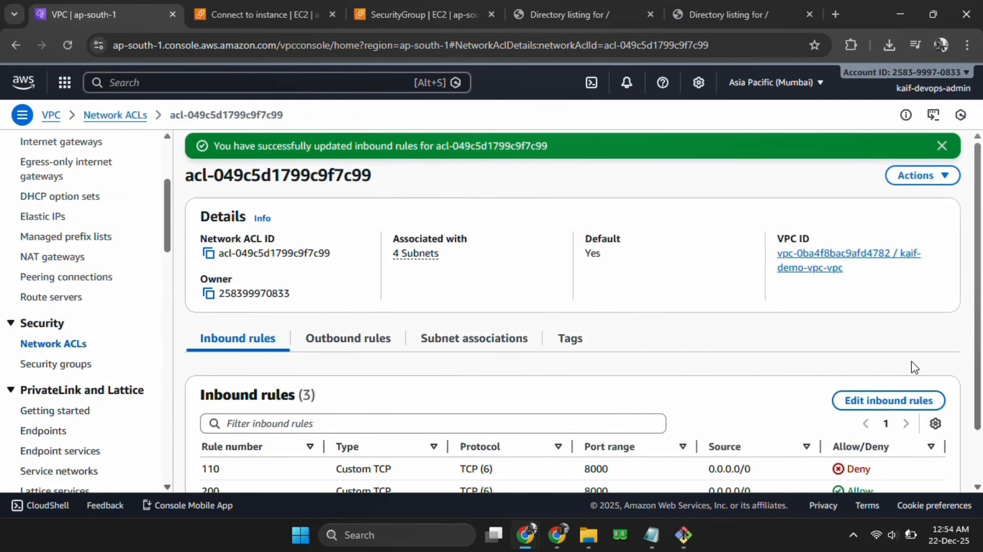
Step: Check the reordered ACL rules, reload the web server page and reopen 13.204.62.93:8000 in a new tab to test access
scroll(911, 366, "down", 2)
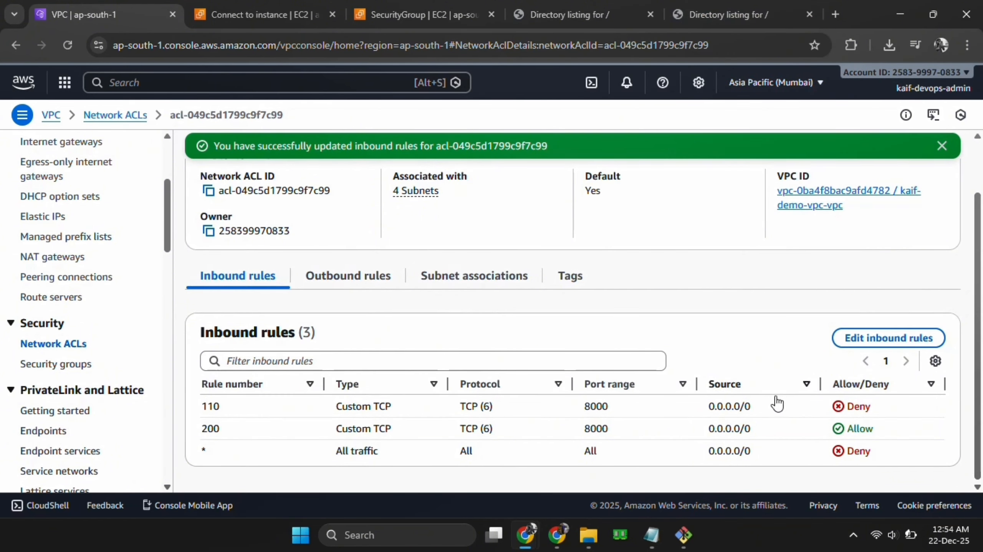
left_click(739, 6)
key("F5")
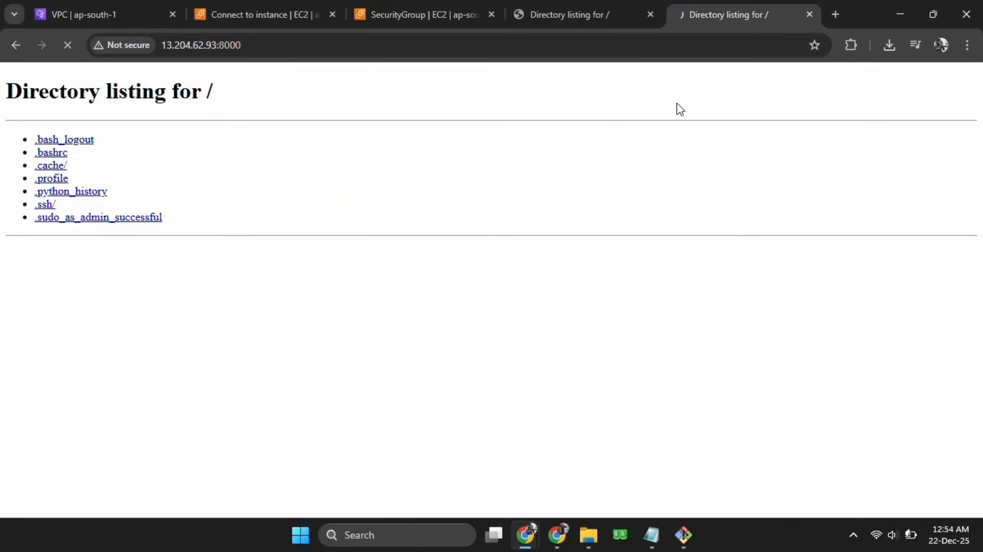
left_click(713, 49)
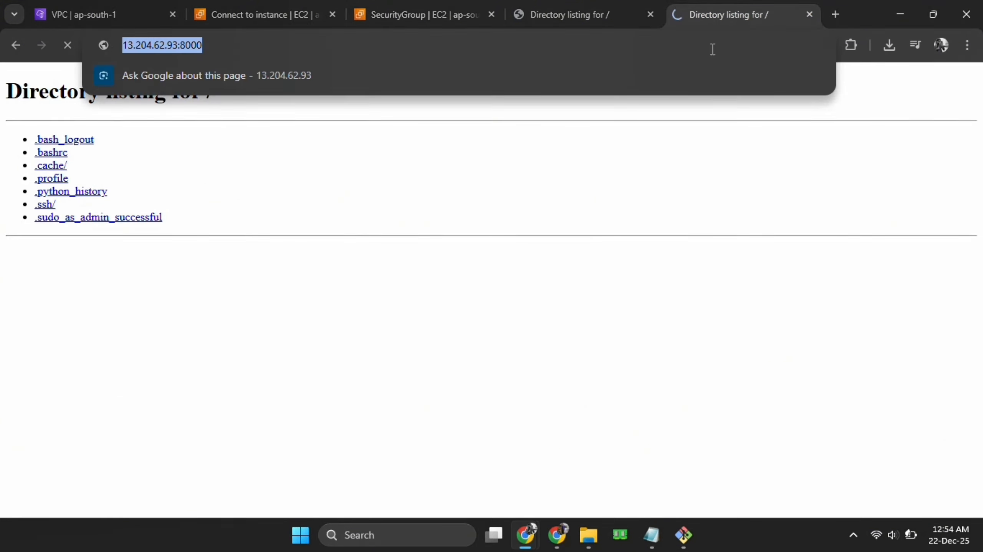
double_click(713, 49)
left_click(713, 49)
key("ctrl+c")
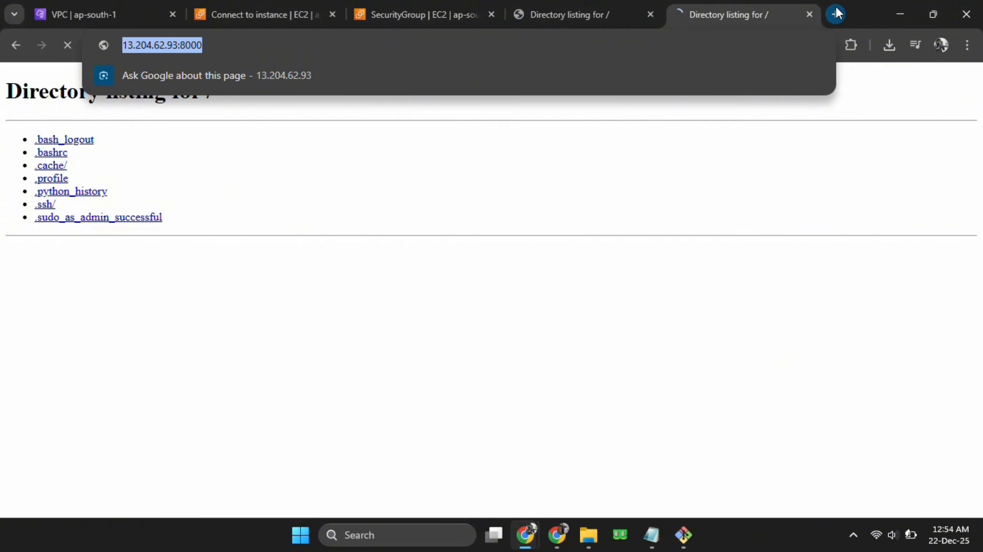
left_click(835, 15)
left_click(682, 18)
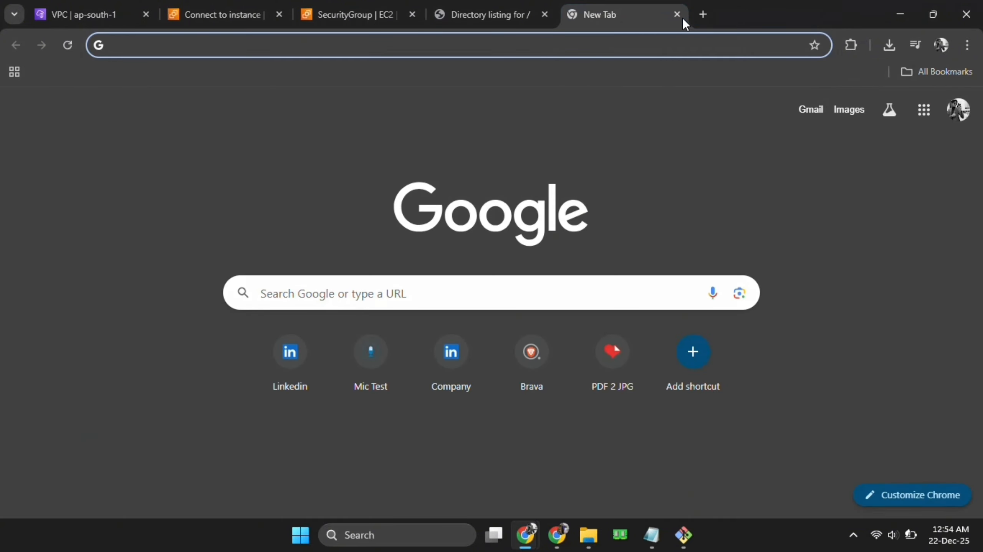
key("ctrl+v")
key("Return")
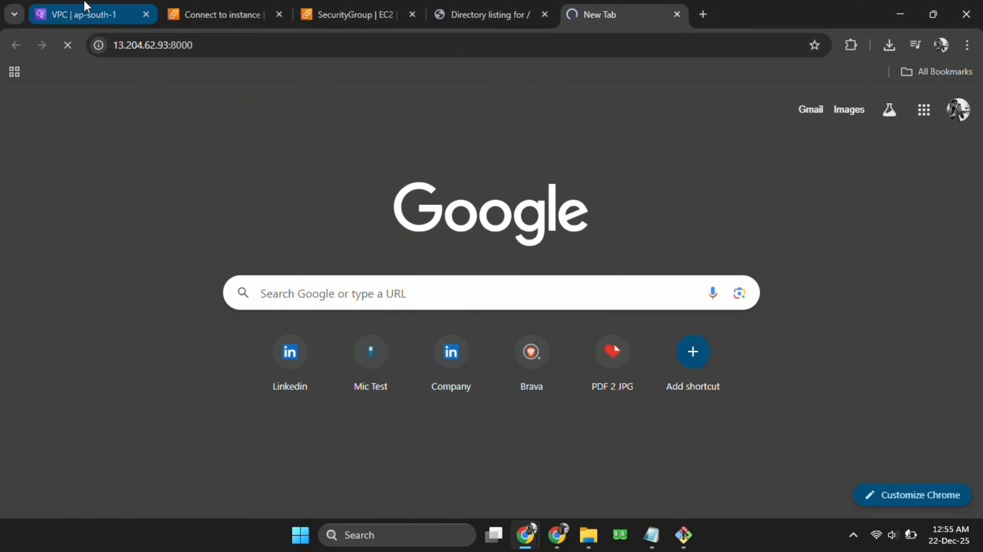
Step: Return to the network ACL and open its inbound rules for editing
left_click(116, 6)
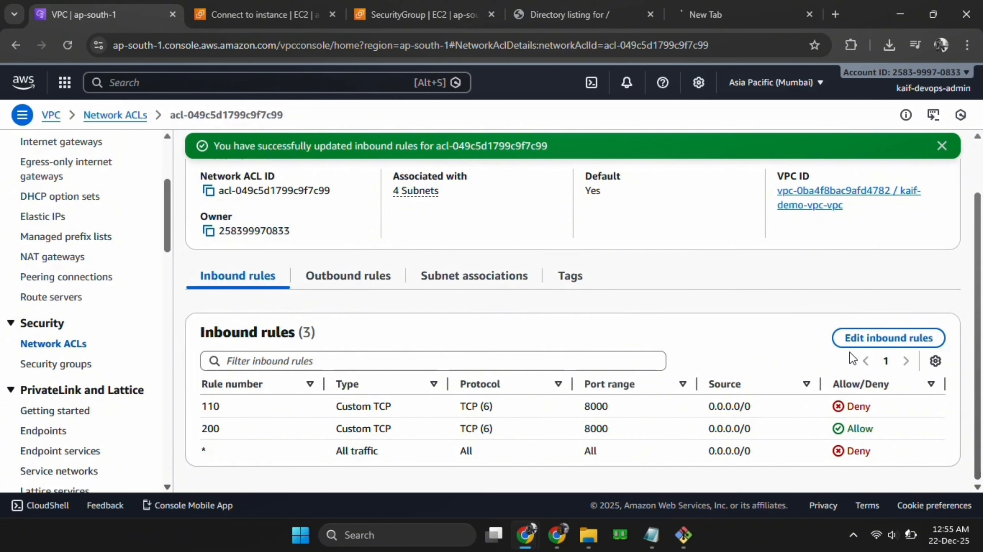
left_click(868, 343)
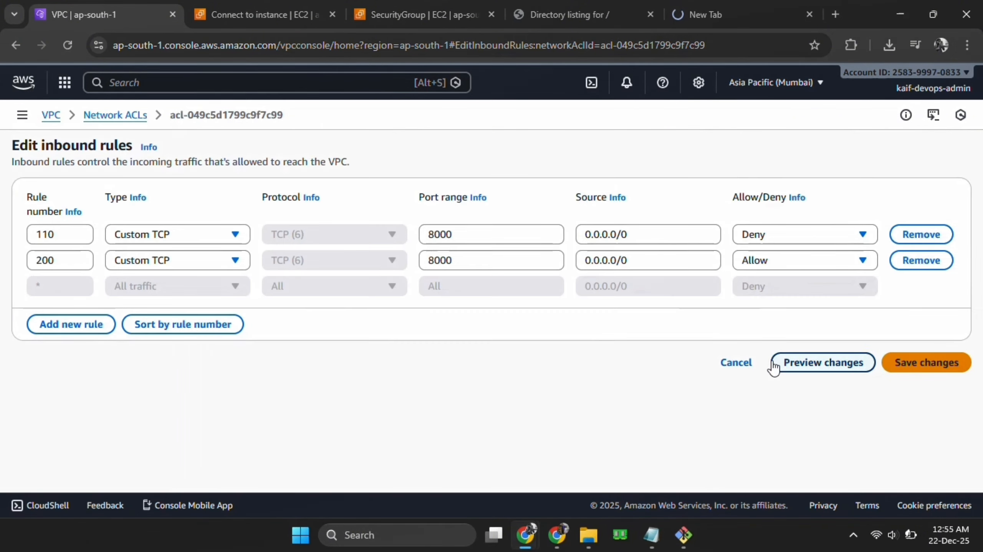